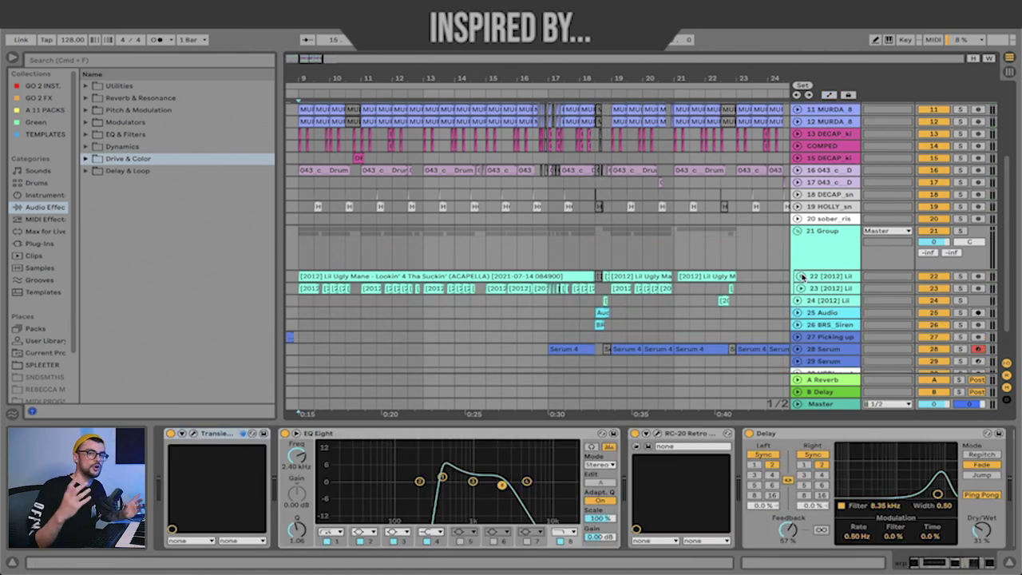
Step: Unfold the two Lil Ugly Mane vocal tracks, 22 and 23, and audition the main vocal in solo
left_click(802, 277)
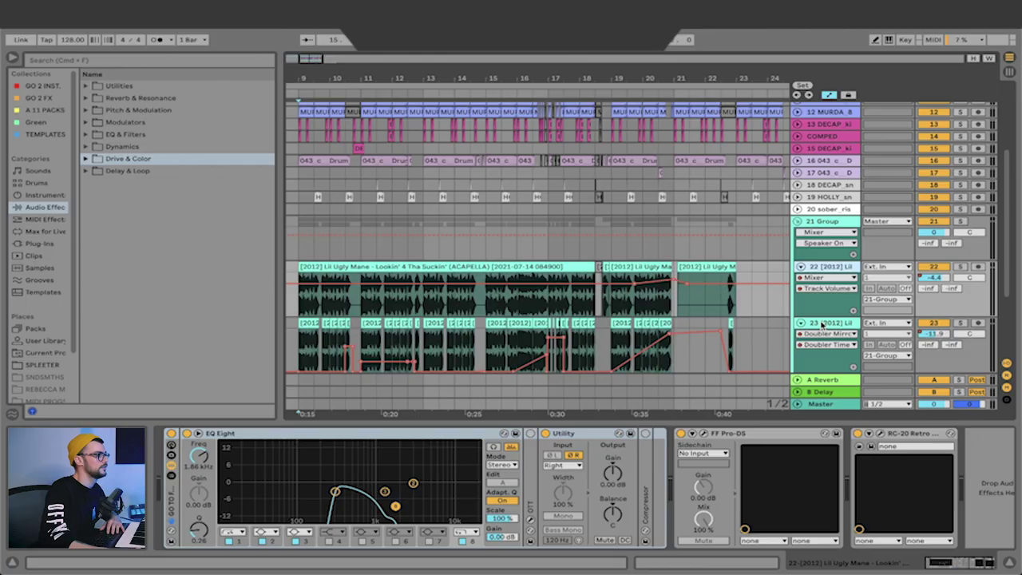
left_click(822, 325)
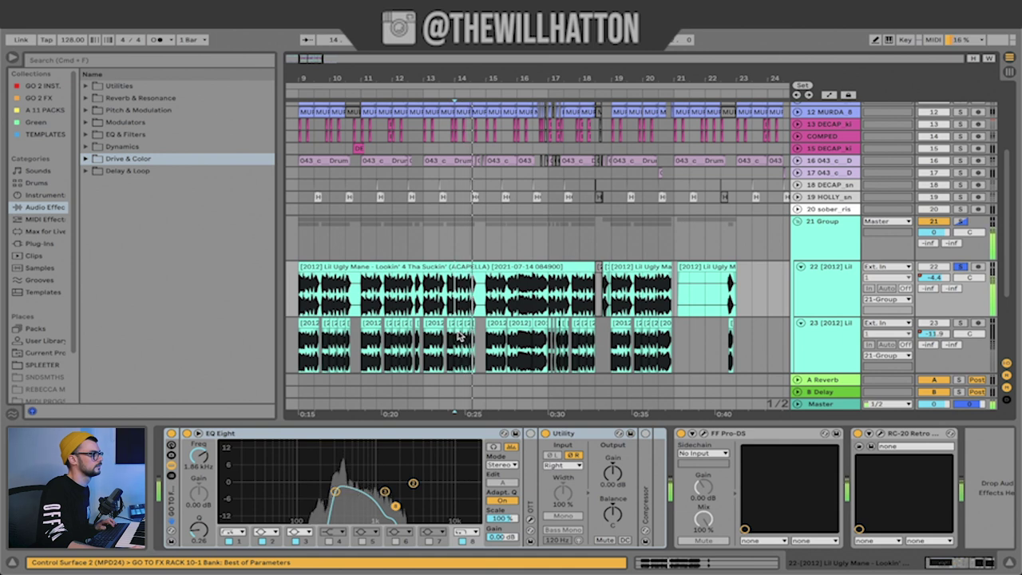
left_click(459, 337)
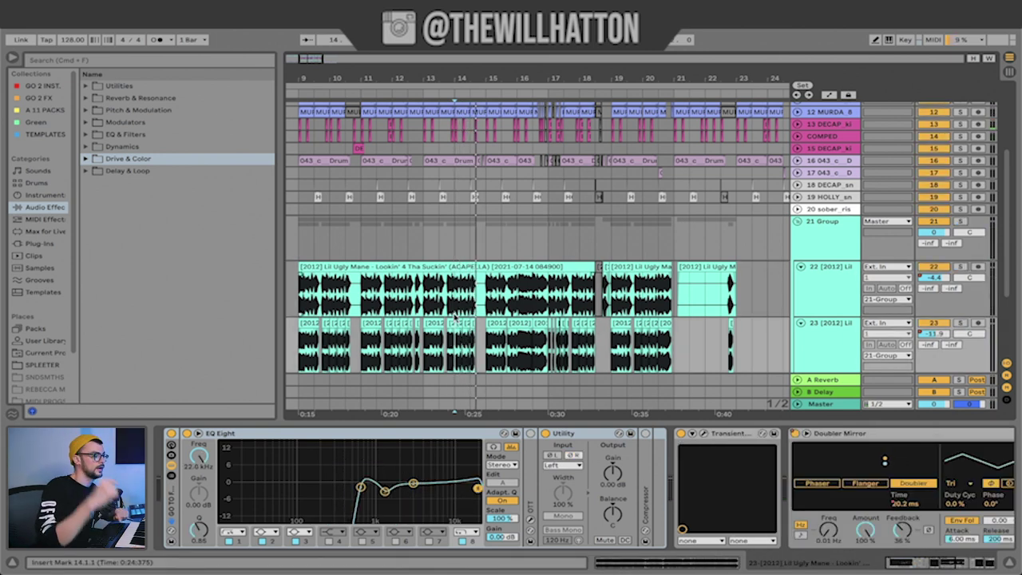
Step: Examine the Doubler Mirror device on vocal track 23 and display its Doubler Time automation in the arrangement
left_click(831, 435)
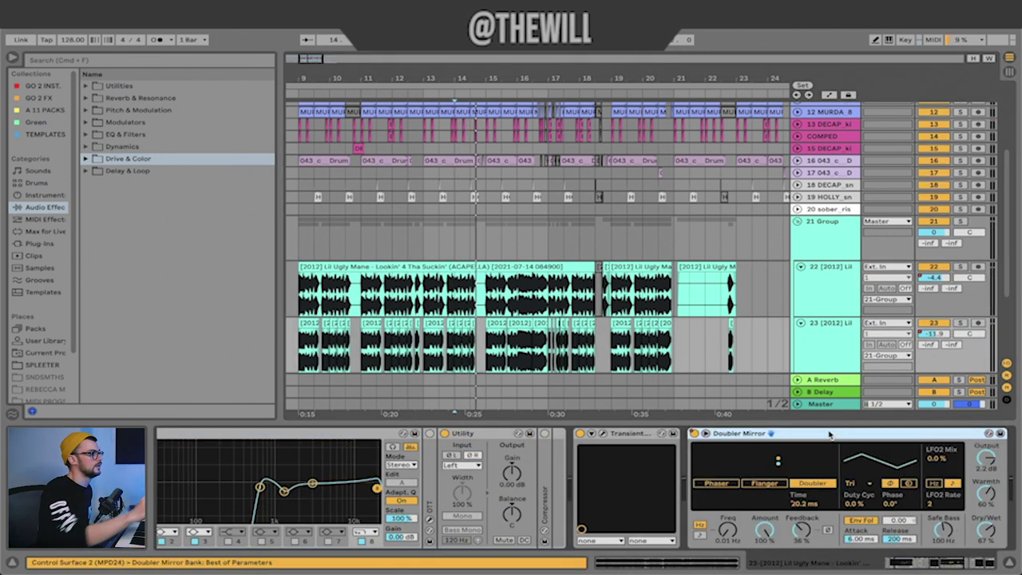
scroll(831, 435, "right", 3)
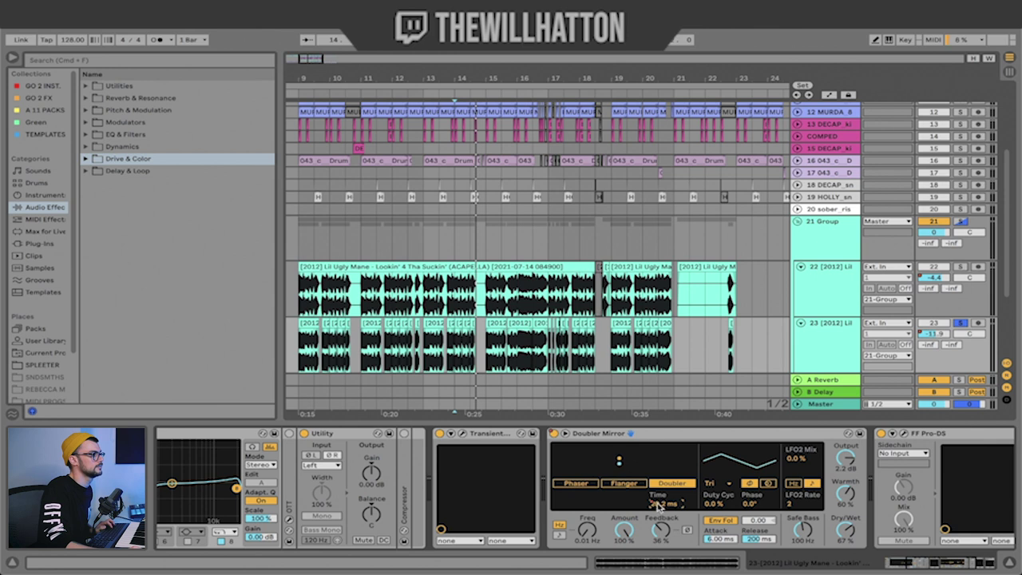
key("a")
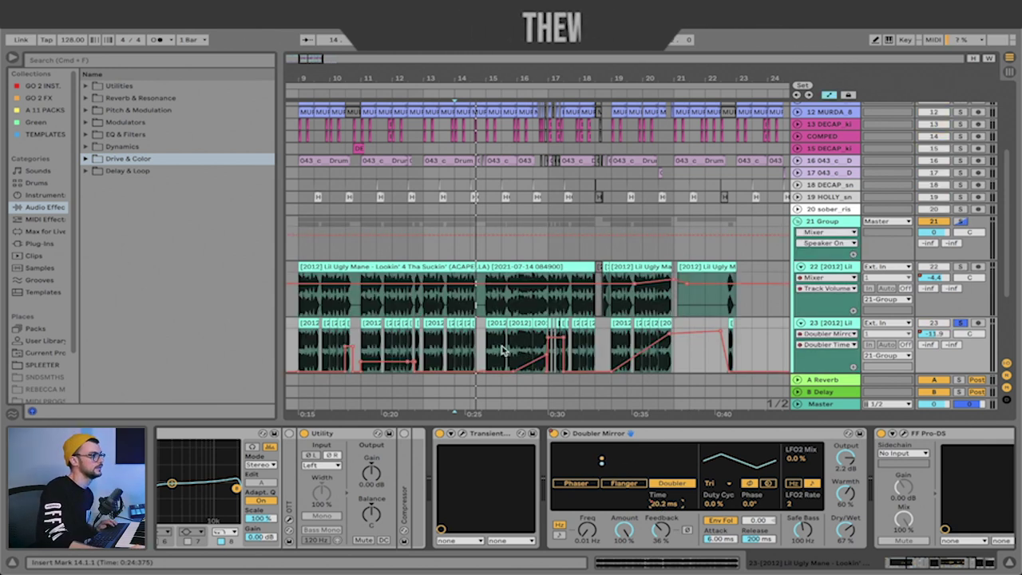
left_click(525, 357)
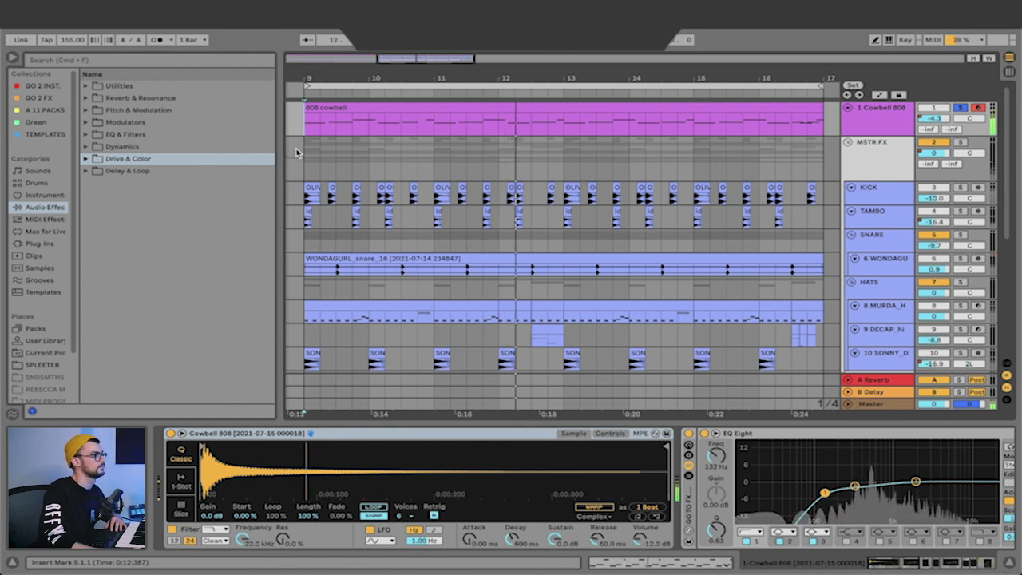
Step: Search the browser's drums for "808" and preview Cowbell 808.aif among the Bell drum hits
left_click(112, 63)
type("808")
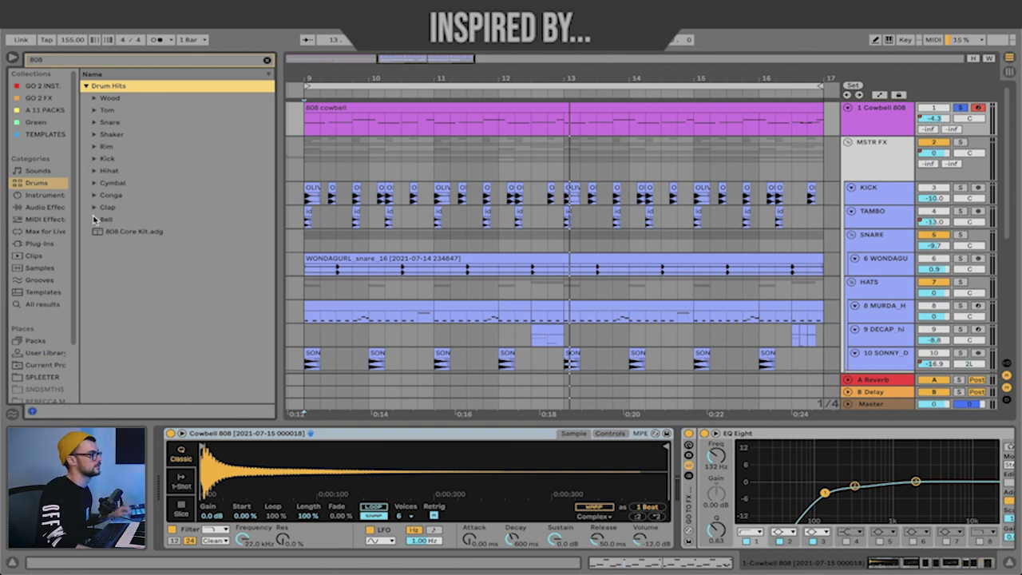
left_click(94, 218)
left_click(151, 232)
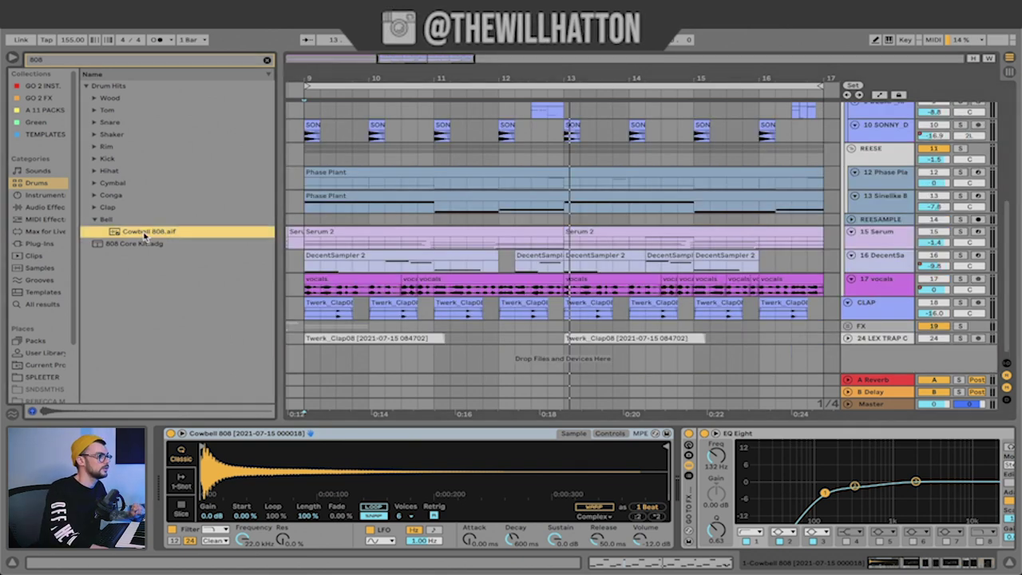
Step: Place Cowbell 808.aif on a new audio track at bar 9, and load it as an instrument on a new MIDI track
left_click_drag(312, 371, 313, 369)
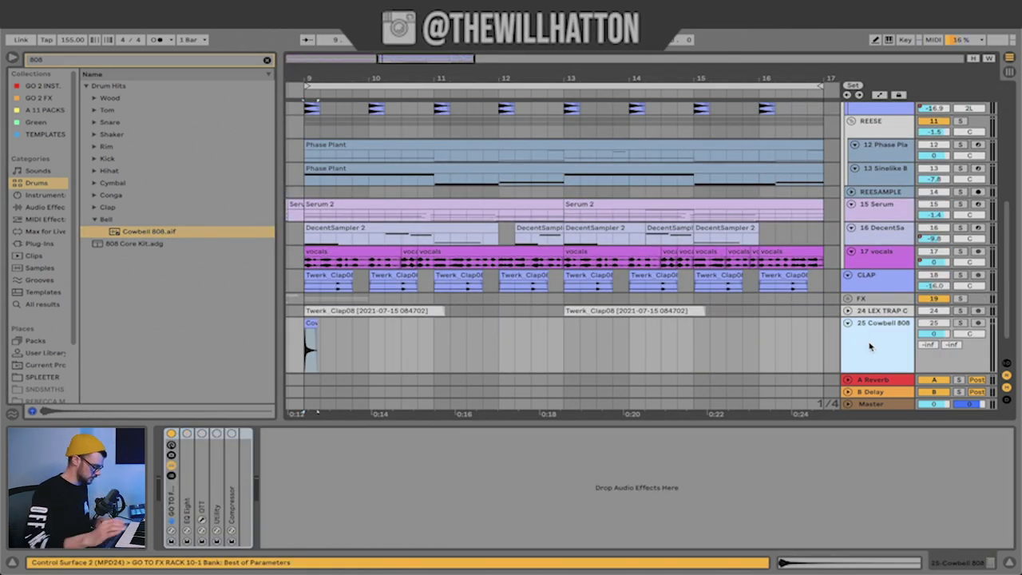
key("ctrl+shift+t")
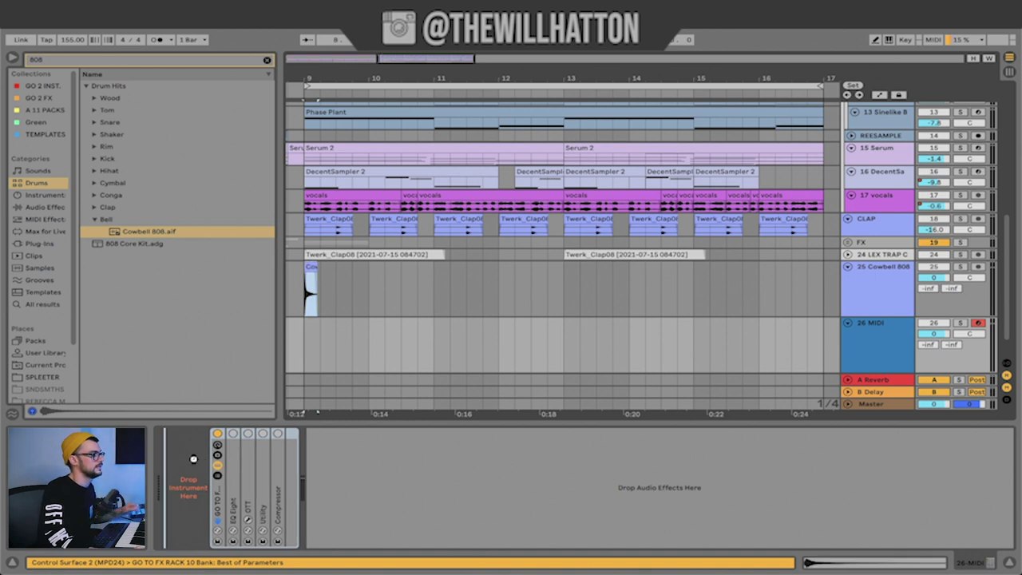
left_click_drag(194, 459, 193, 459)
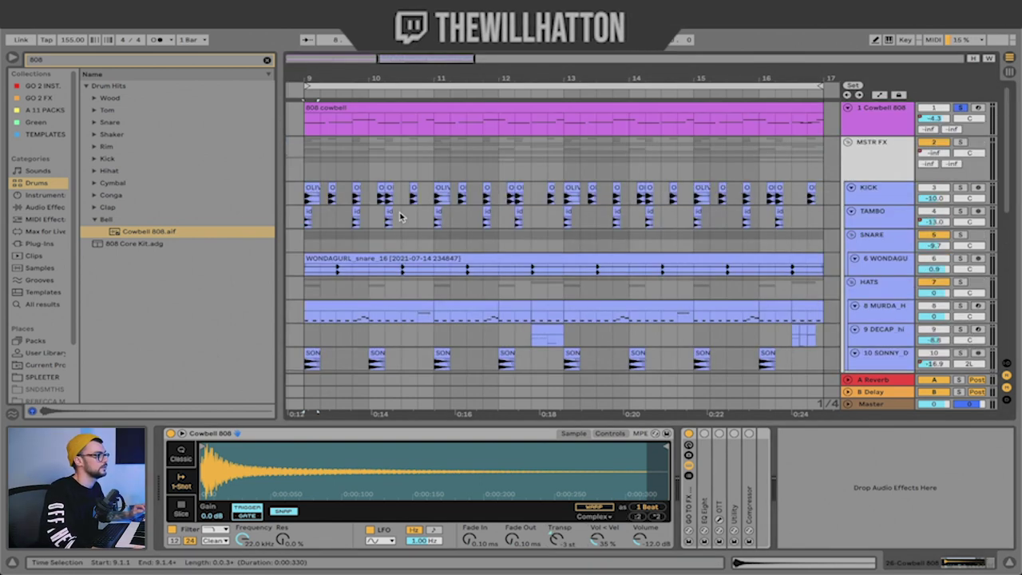
Step: Review the 808 cowbell track's effect chain and display the ValhallaVintageVerb Mix automation
left_click(408, 103)
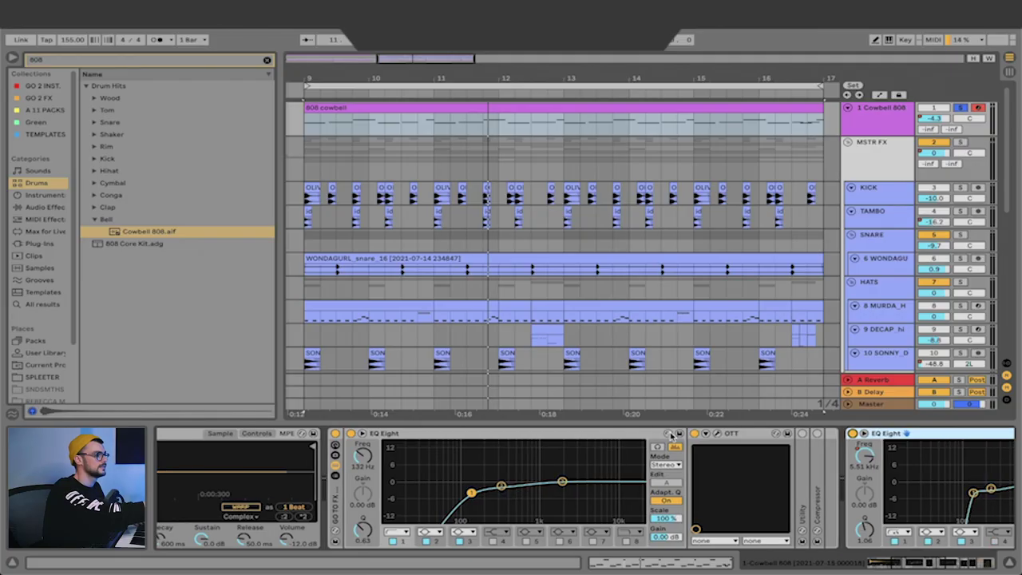
scroll(671, 436, "right", 10)
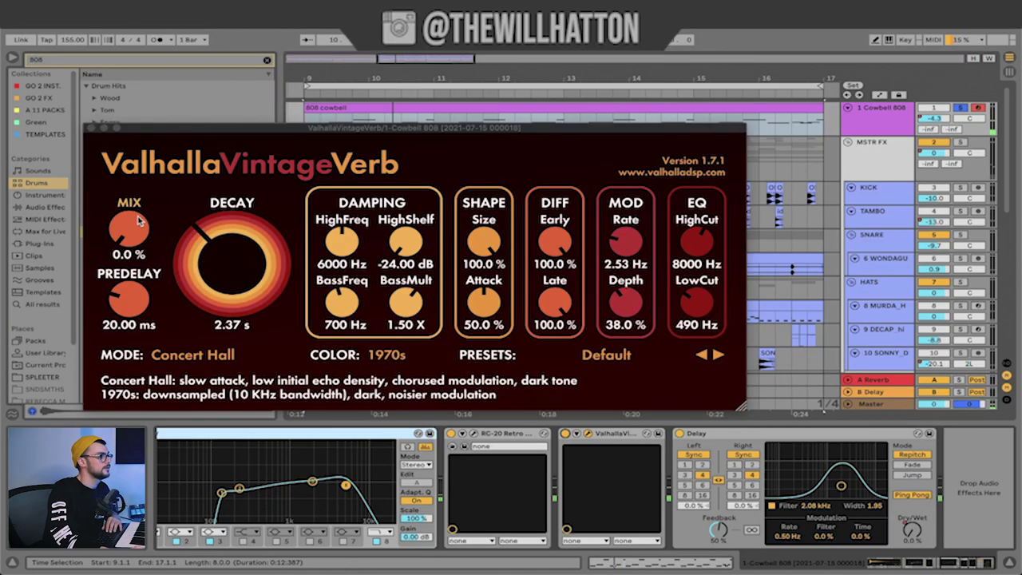
left_click(122, 243)
left_click(91, 128)
key("a")
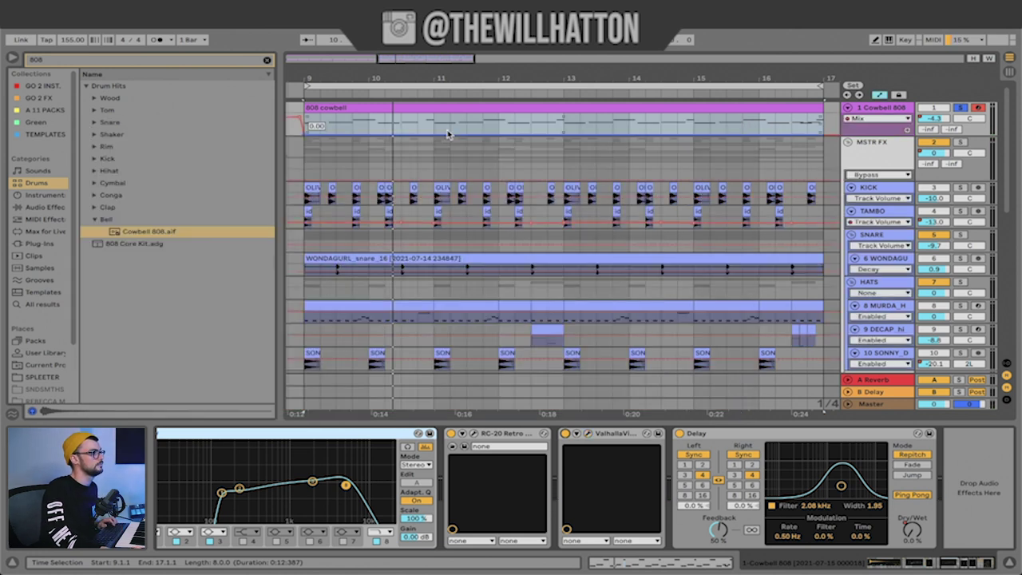
Step: Play the cowbell intro from bar 5 and follow the reverb Mix automation in the ValhallaVintageVerb window
left_click(455, 115)
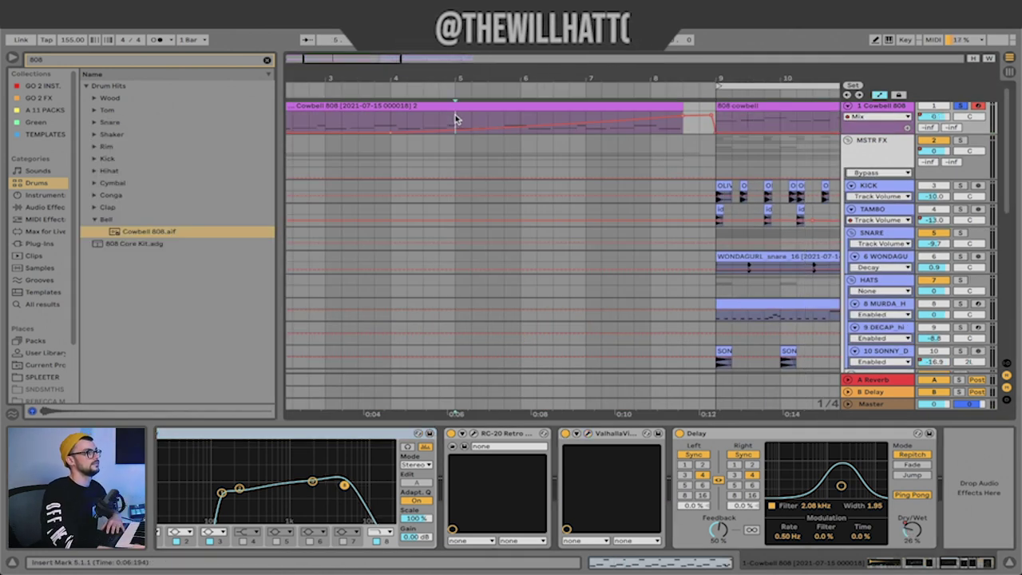
key("space")
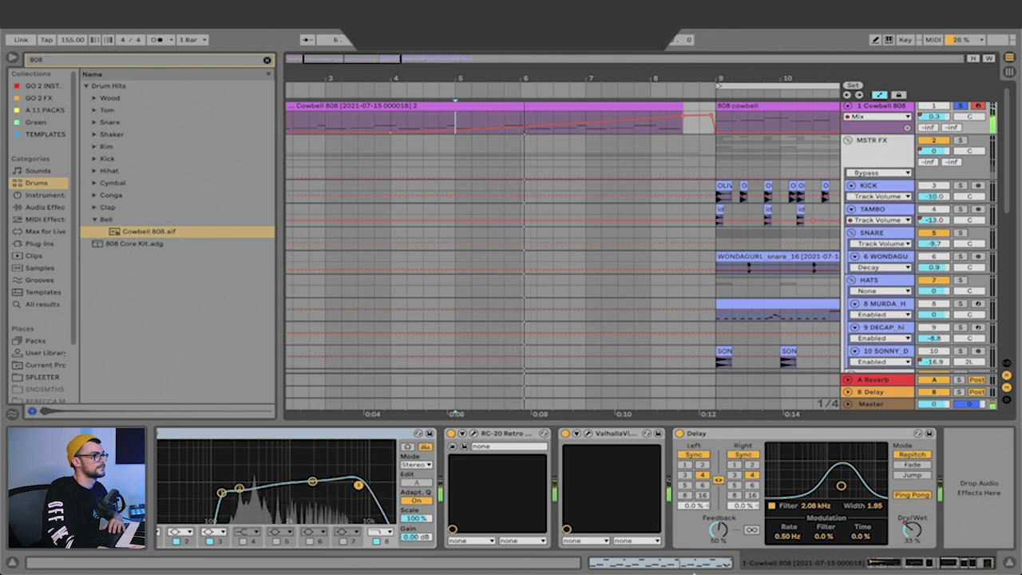
left_click(589, 434)
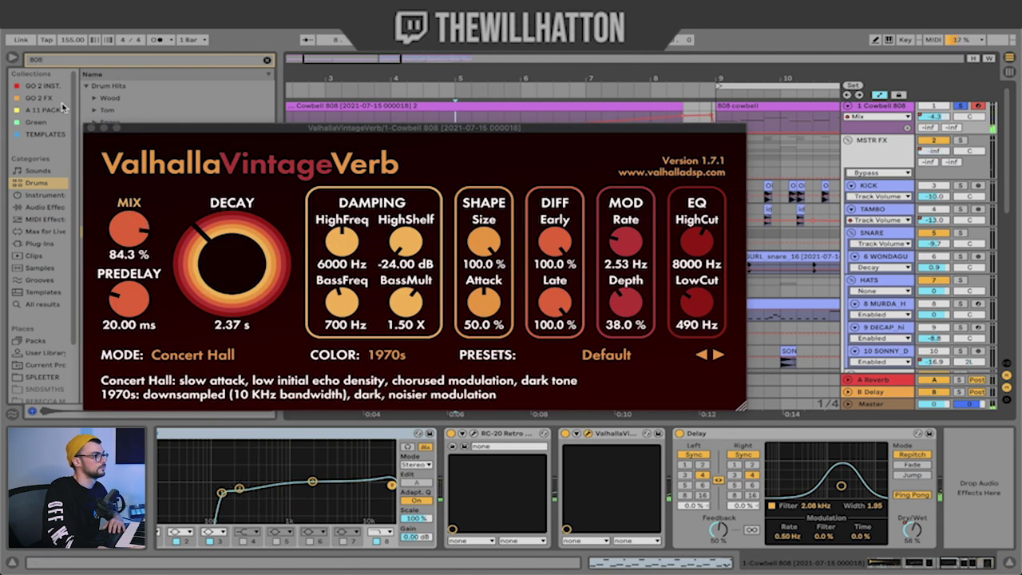
left_click(91, 129)
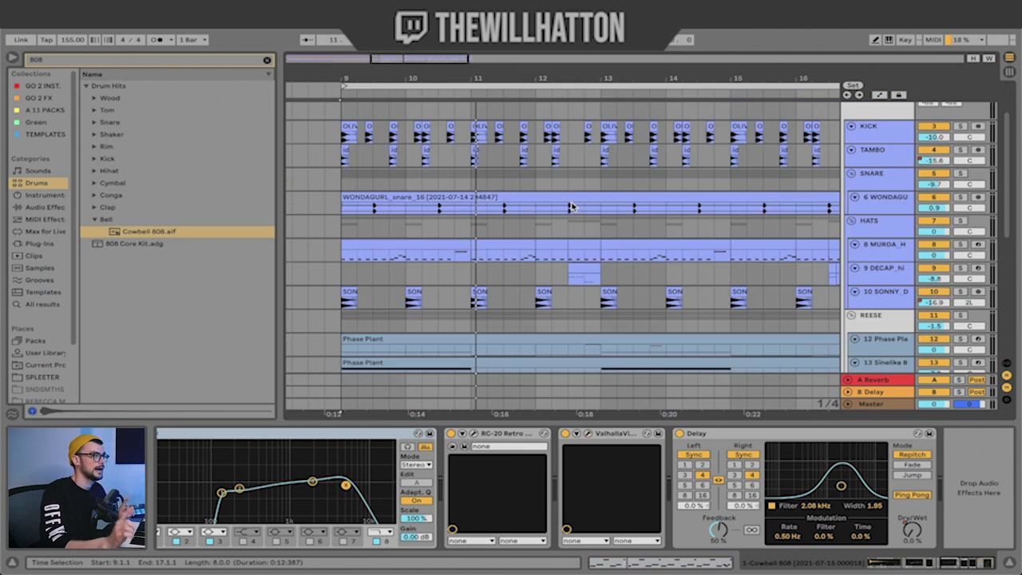
Step: Examine the effect chain on the MSTR FX group, including its RC-20 Retro Color plug-in
scroll(572, 206, "up", 3)
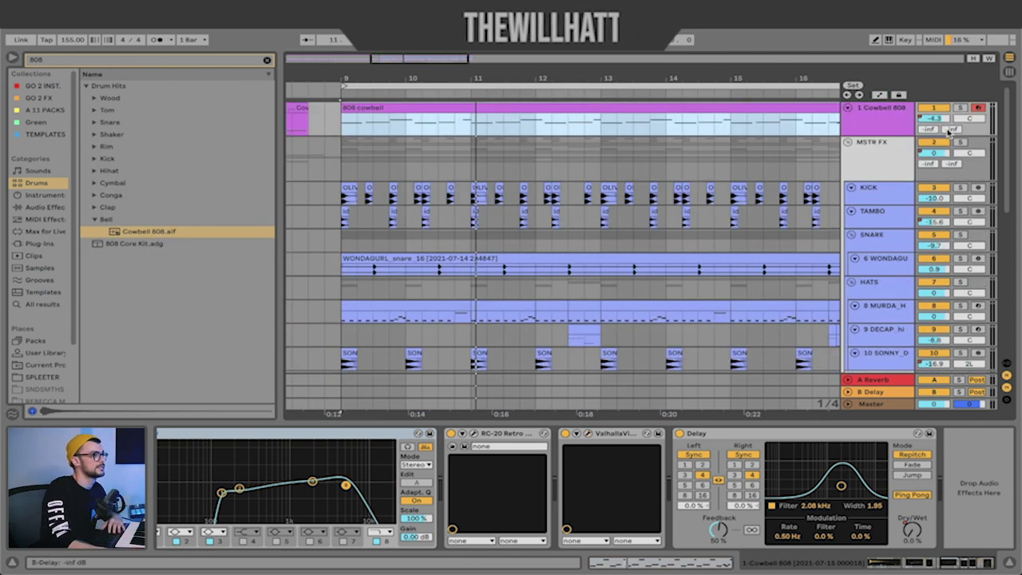
left_click(876, 157)
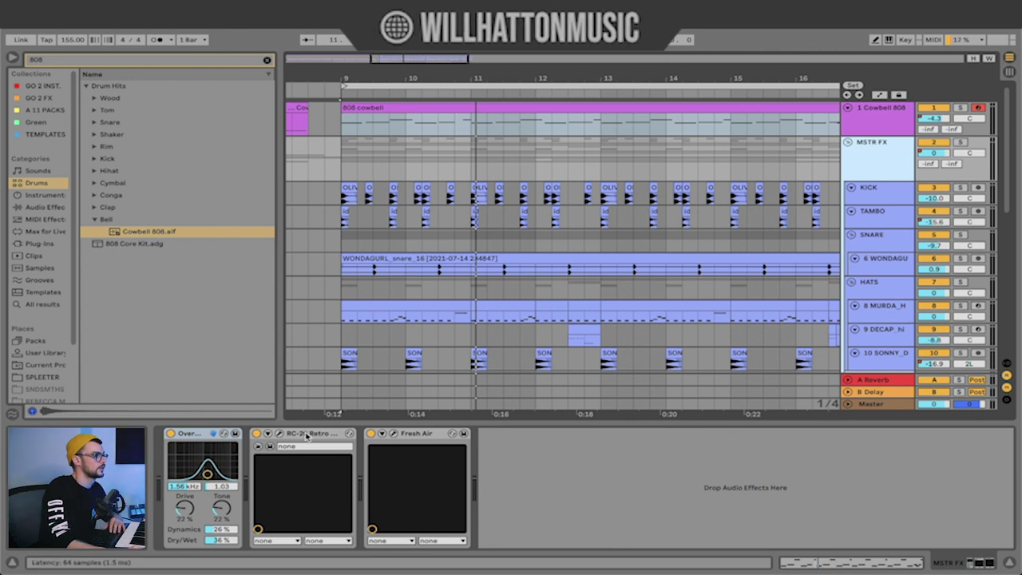
left_click(278, 435)
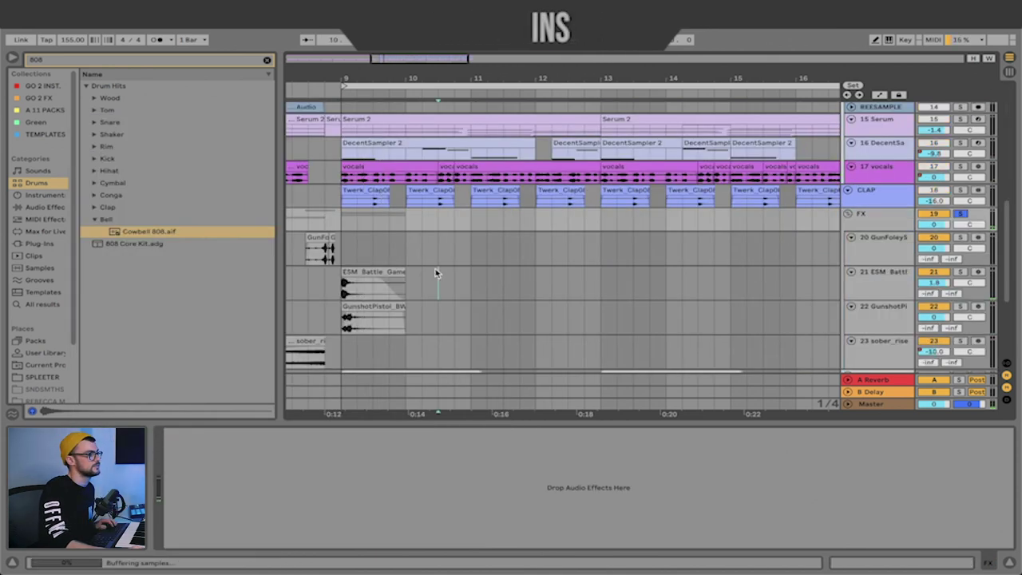
Step: Audition the FX group's sounds and the LEX TRAP crash track in solo
left_click(437, 279)
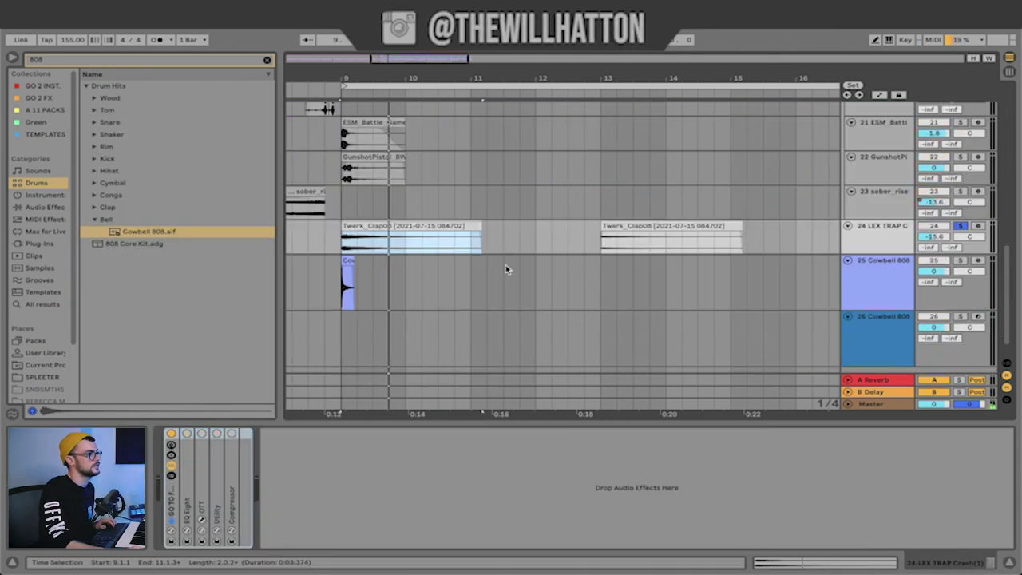
key("space")
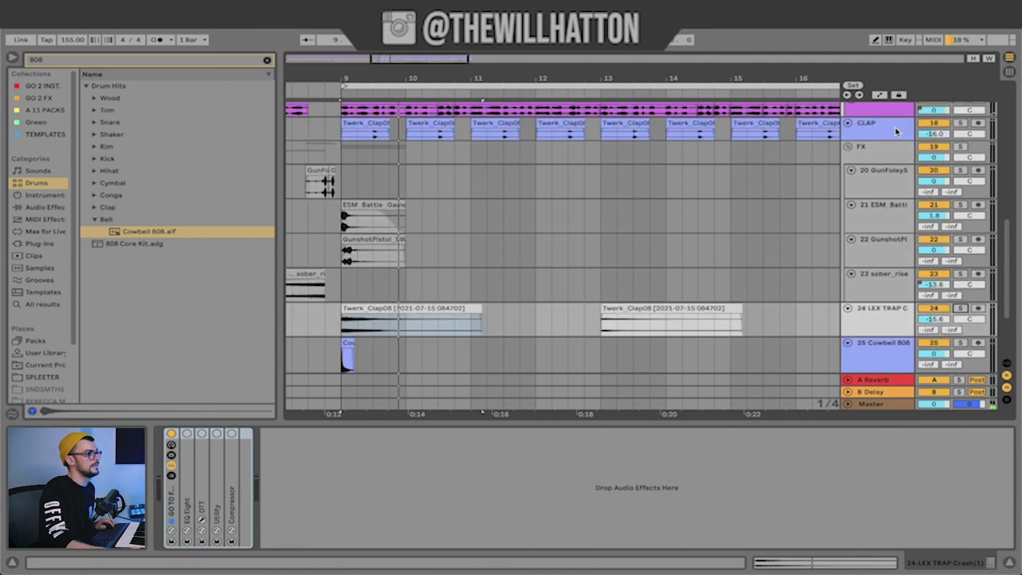
Step: Audition the CLAP track in solo, followed by the drum tracks from KICK to 10 SONNY_D together
left_click(897, 132)
key("s")
key("space")
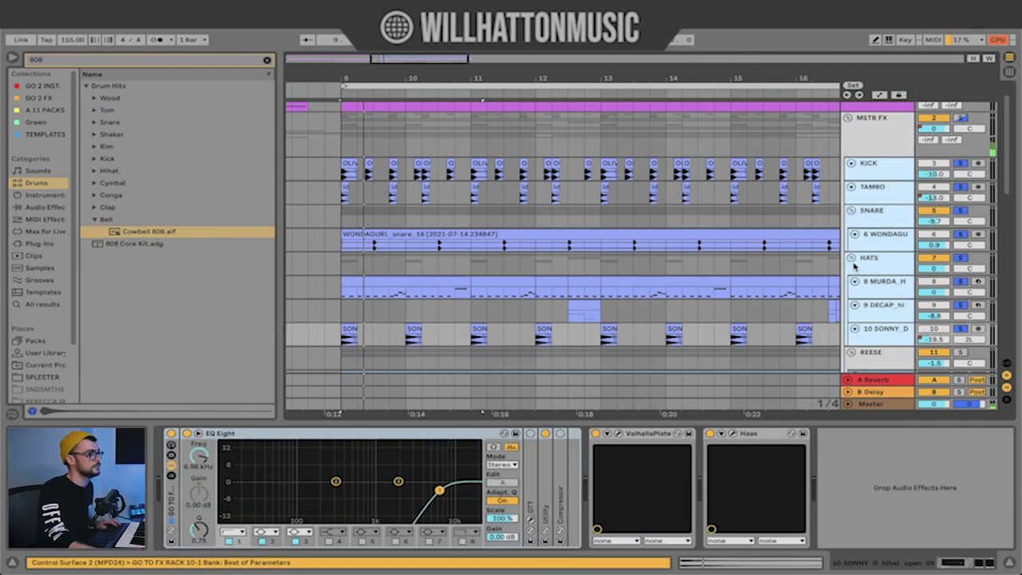
key("space")
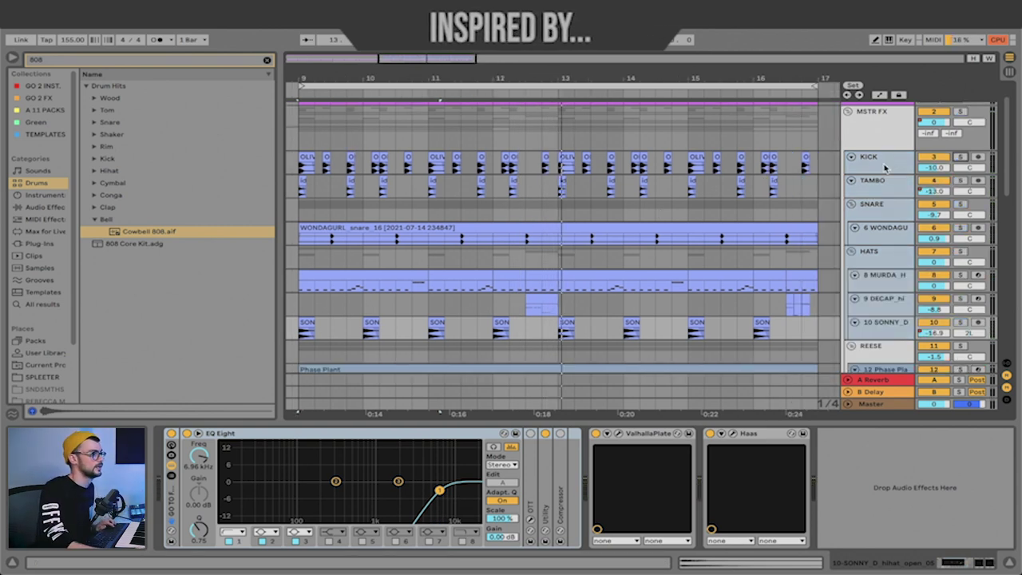
Step: Play the KICK track in solo and examine its EQ Eight, RC-20 Retro Color and Limiter settings
left_click(885, 168)
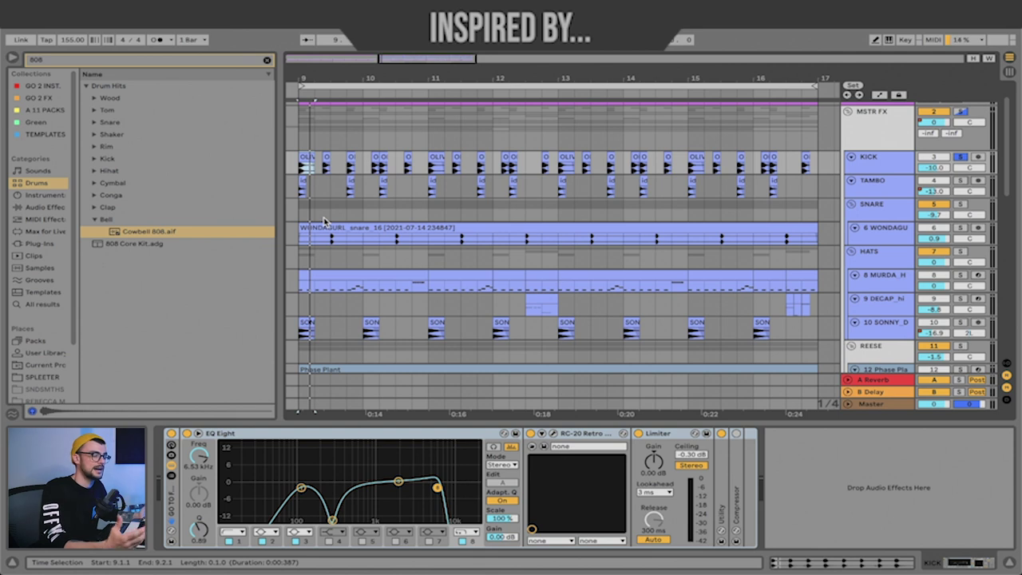
key("space")
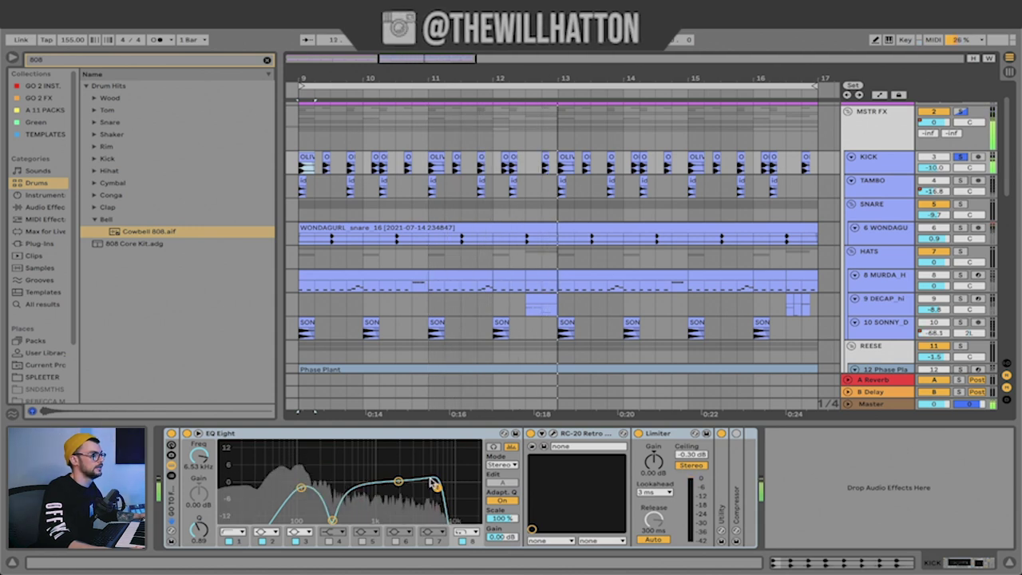
key("space")
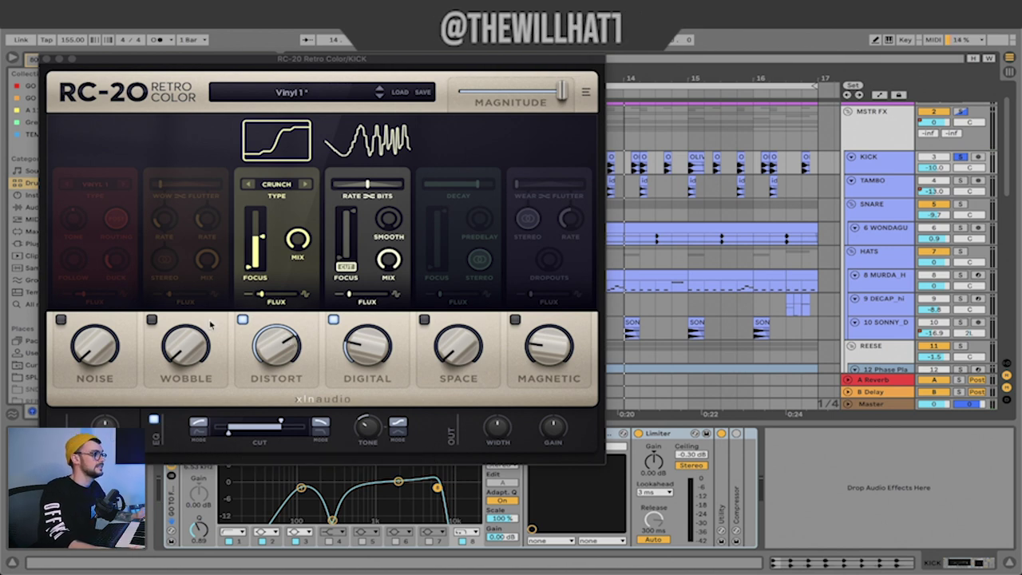
left_click(49, 58)
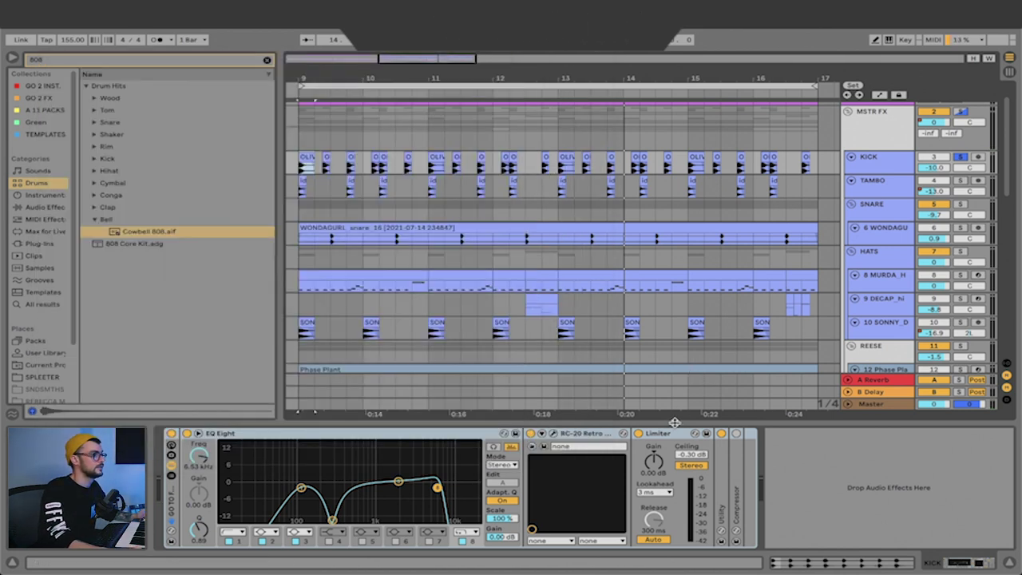
left_click(674, 433)
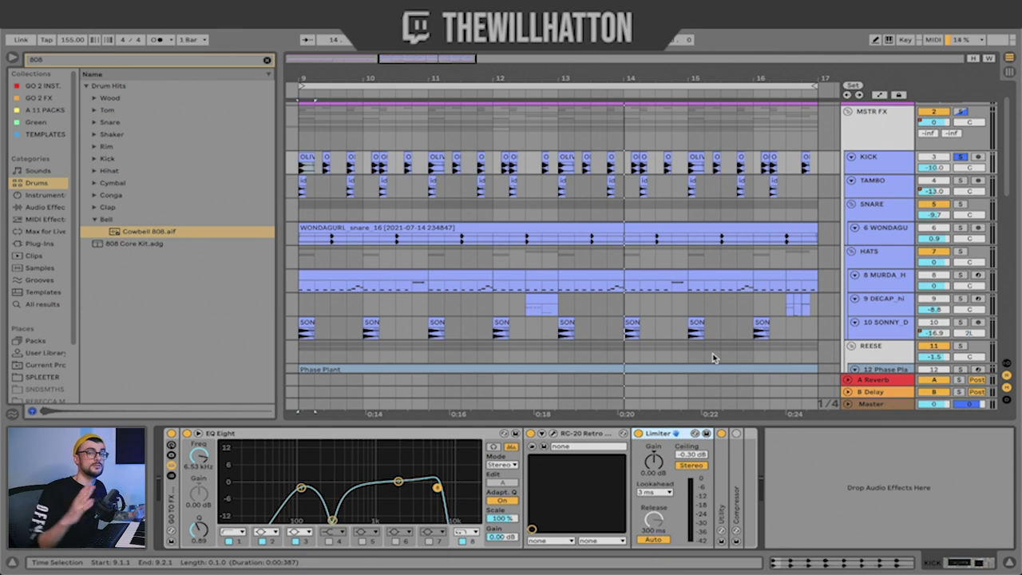
Step: Audition the TAMBO track and the WONDAGURL snare track in solo, one after the other
left_click(896, 182)
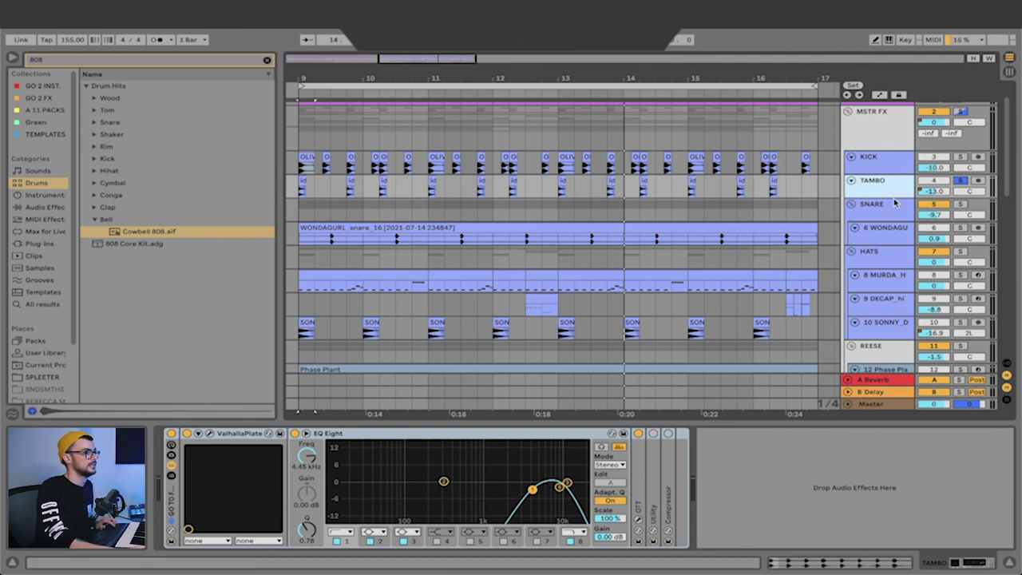
key("space")
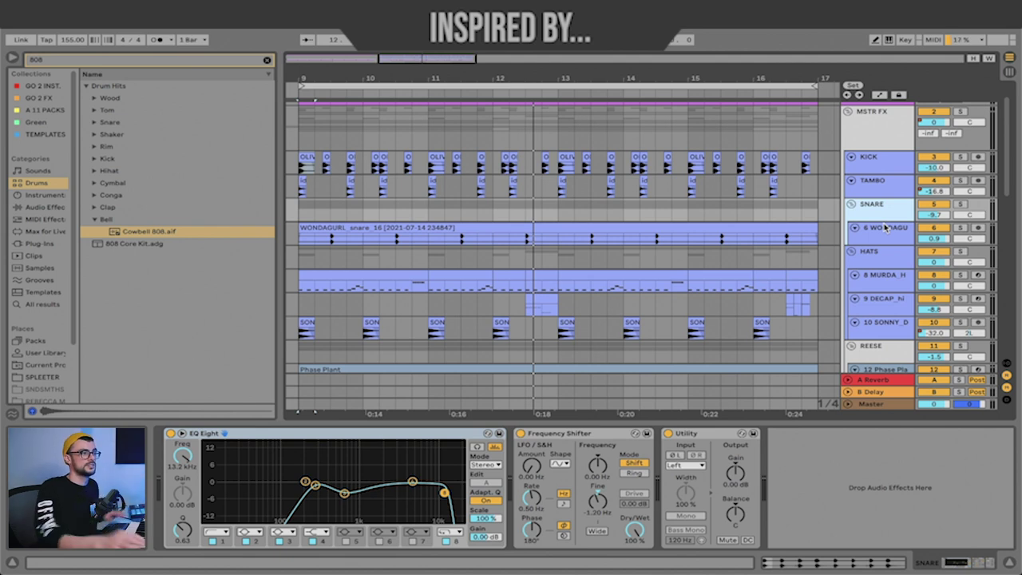
left_click(885, 228)
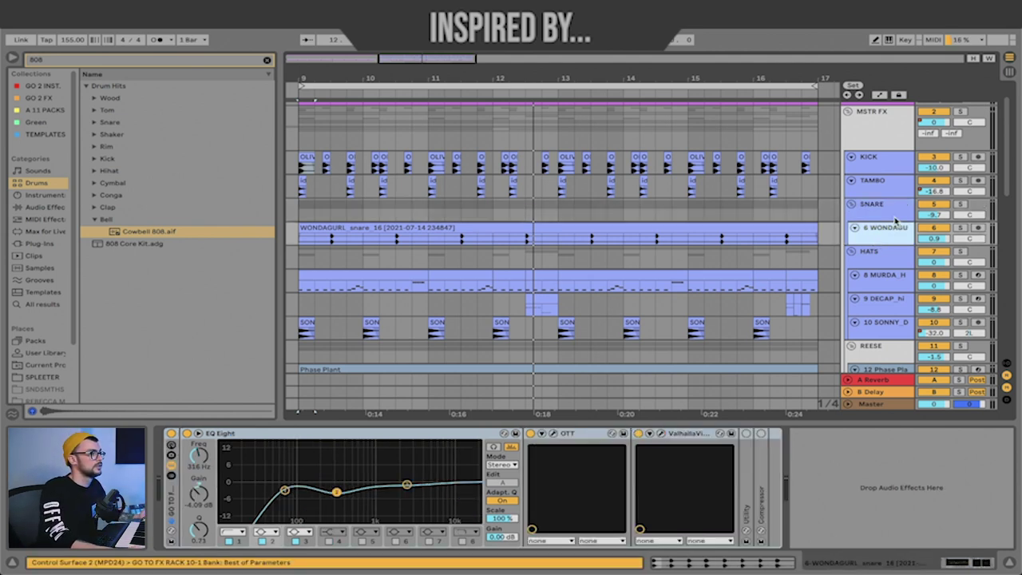
left_click(333, 238)
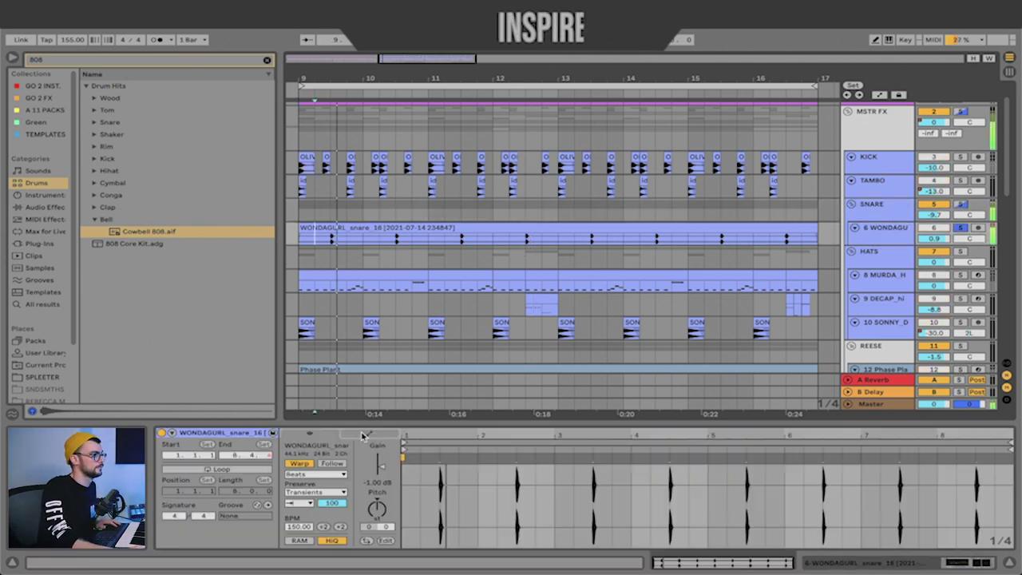
Step: Examine the EQ Eight, Frequency Shifter and Utility settings on the SNARE group
left_click(366, 209)
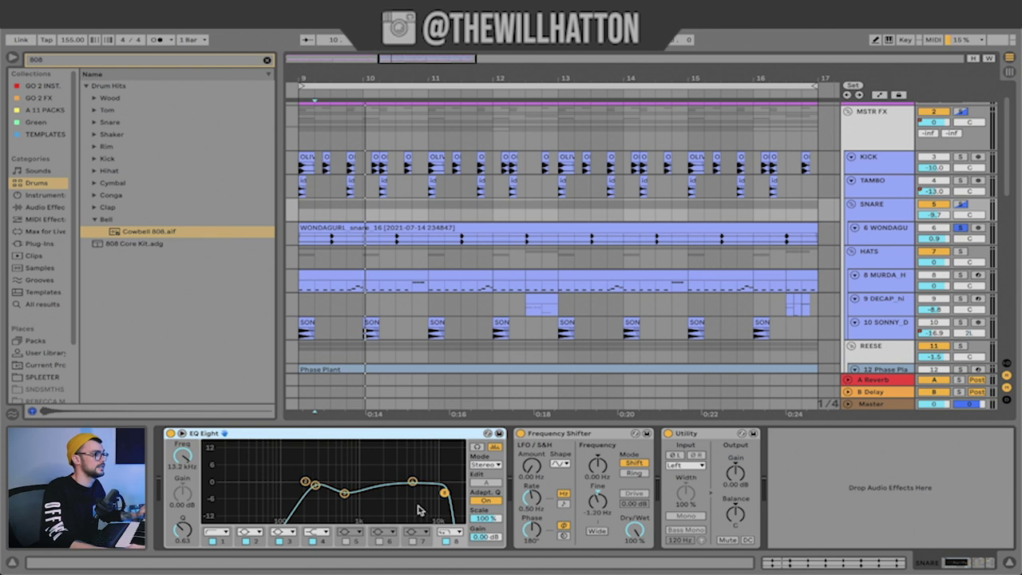
left_click(564, 436)
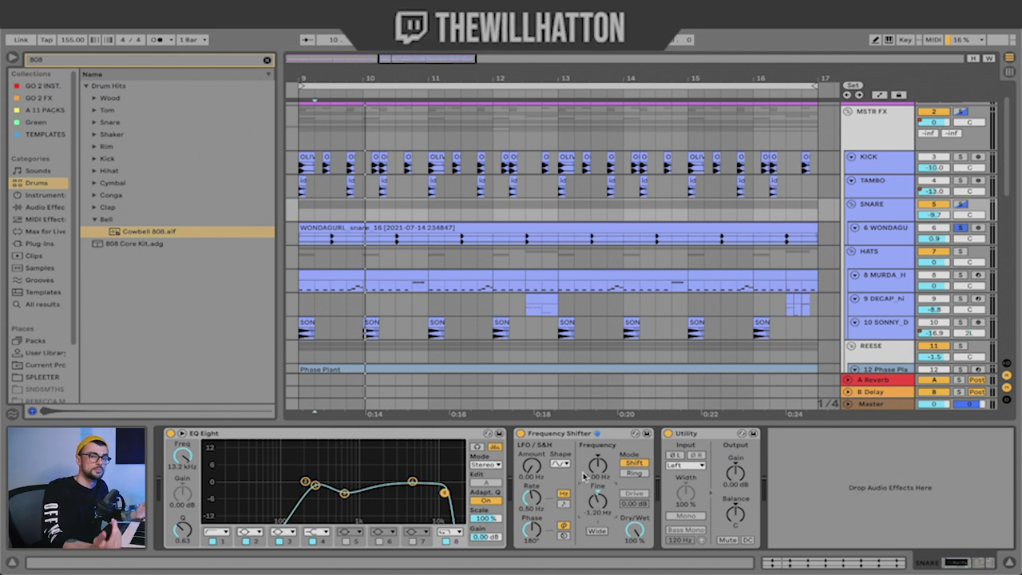
left_click(688, 435)
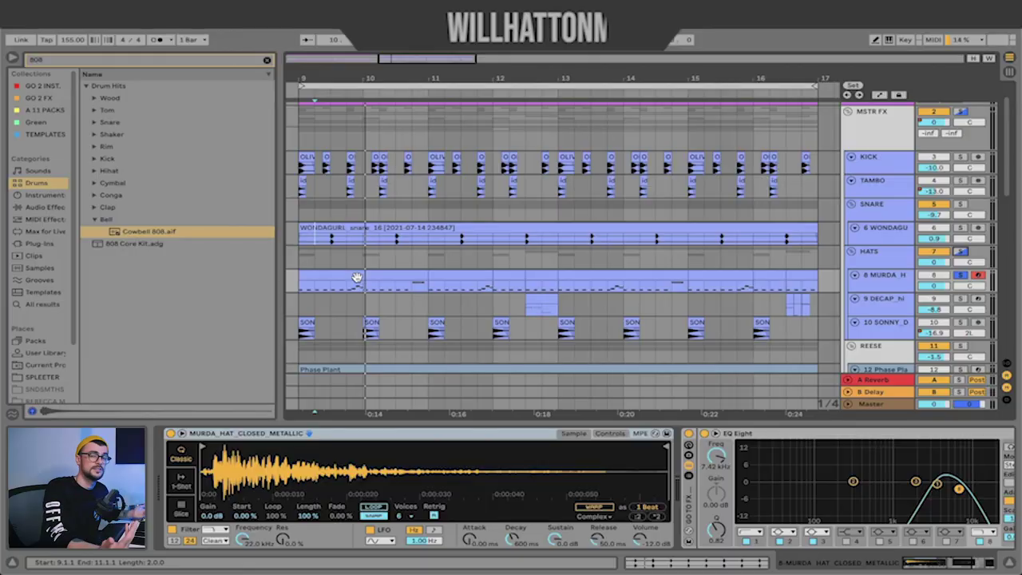
Step: Examine the 8 MURDA_H hat's device chain and audition it in solo with the 9 DECAP_hi and 10 SONNY_D hats from bar 12
key("shift+Tab")
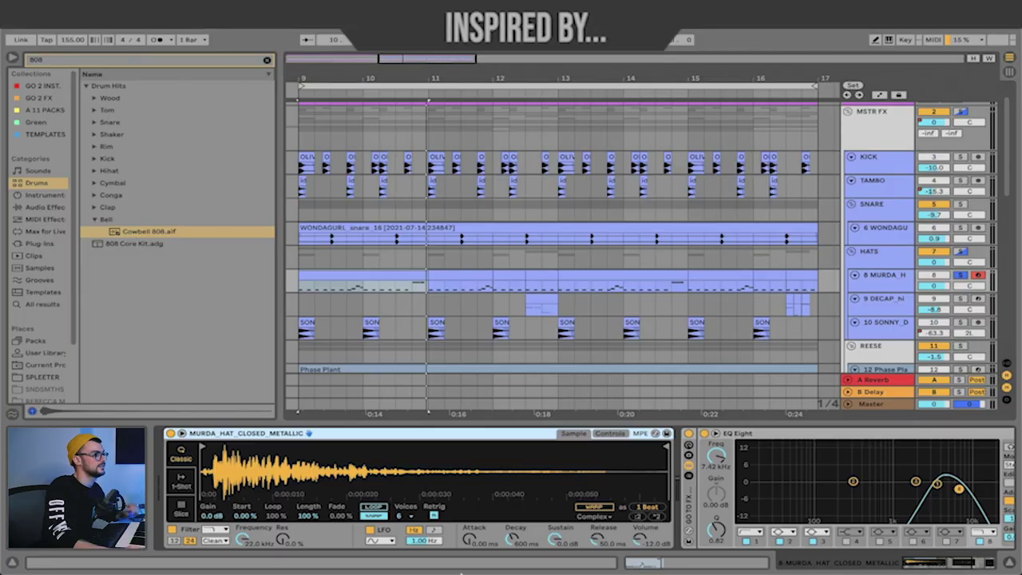
scroll(783, 505, "right", 5)
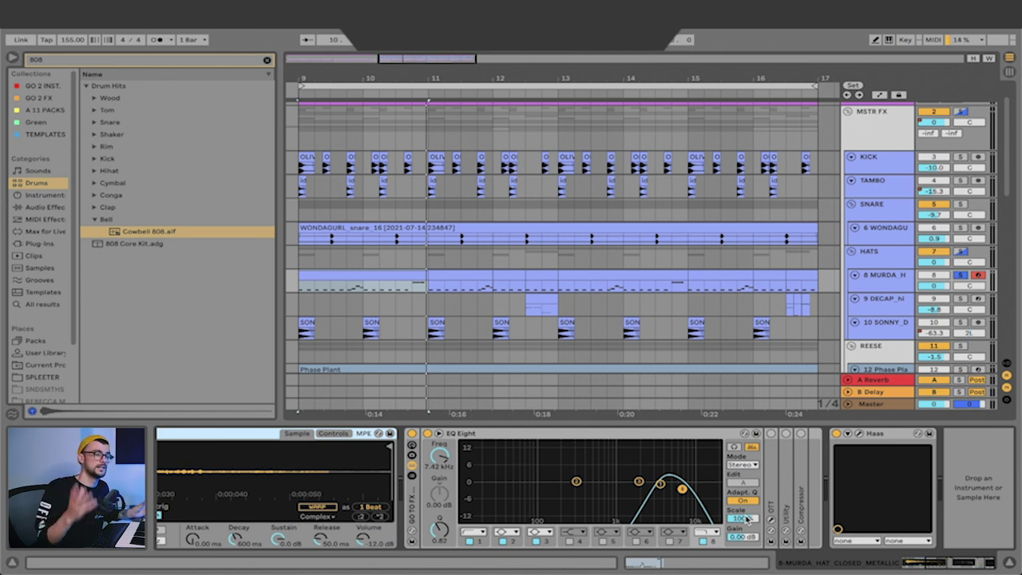
left_click(524, 305)
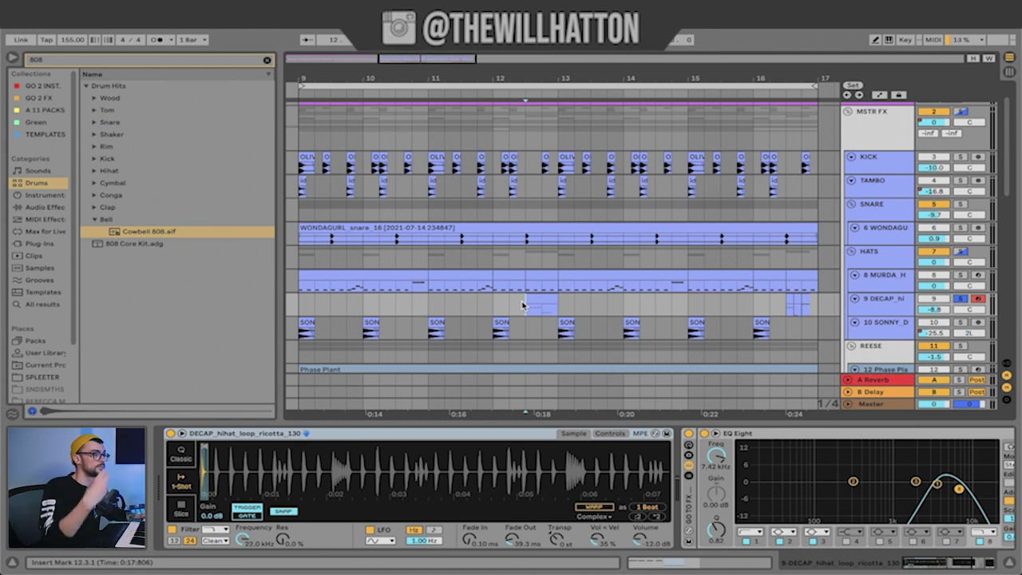
key("space")
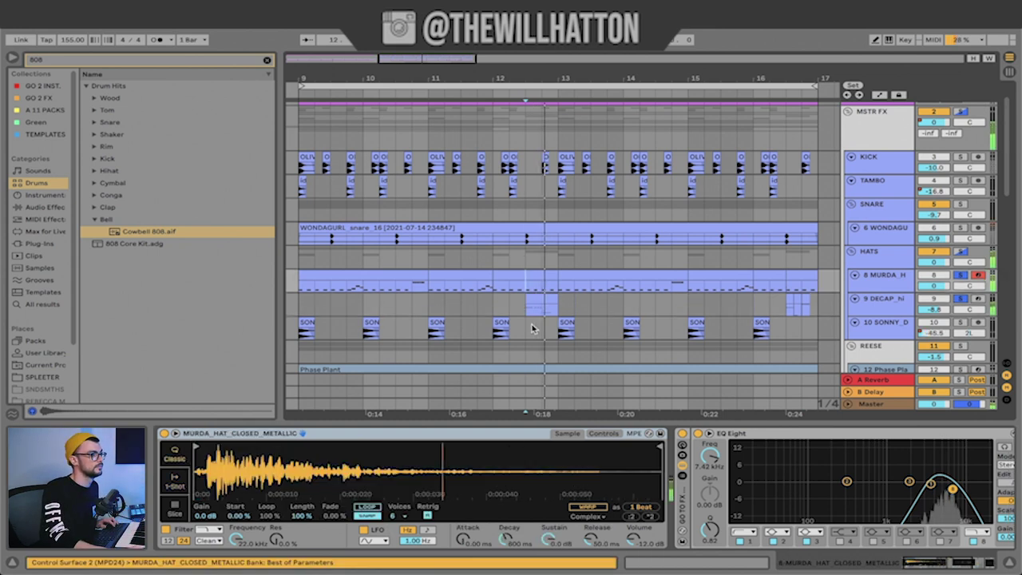
left_click(881, 334)
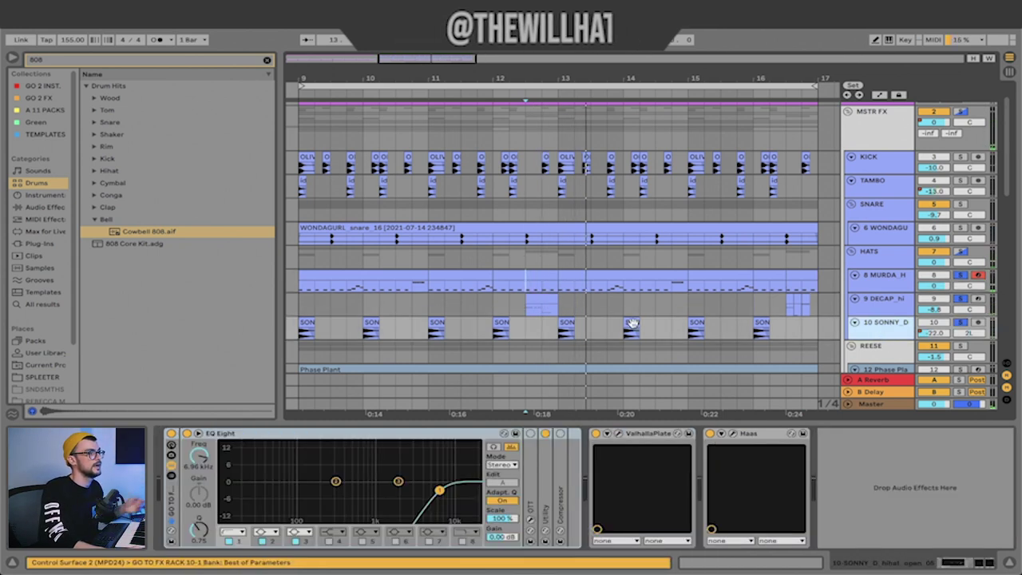
left_click(566, 324)
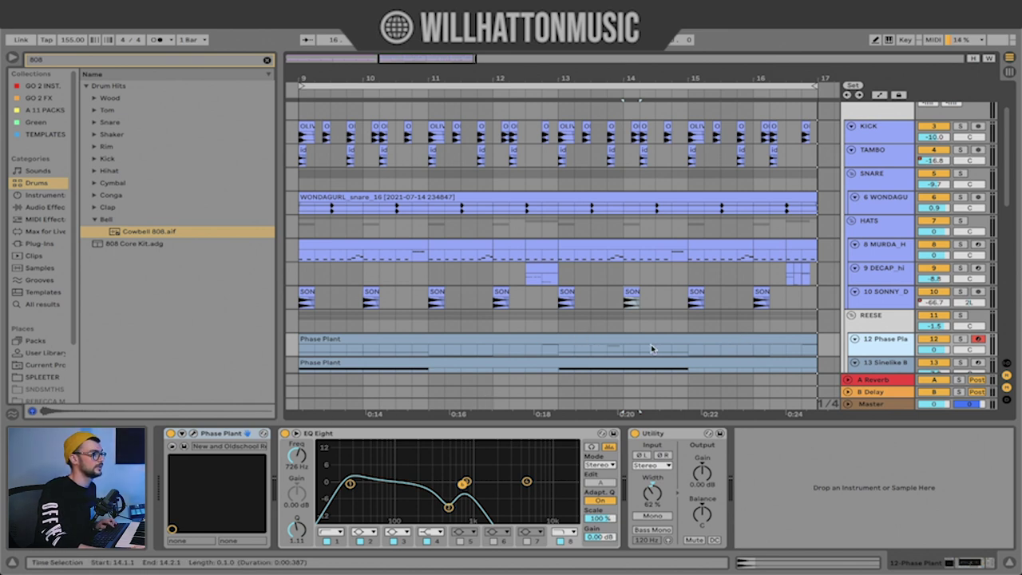
Step: Audition the 12 Phase Plant bass track in solo from bar 9
scroll(611, 350, "down", 2)
left_click(357, 306)
key("s")
key("space")
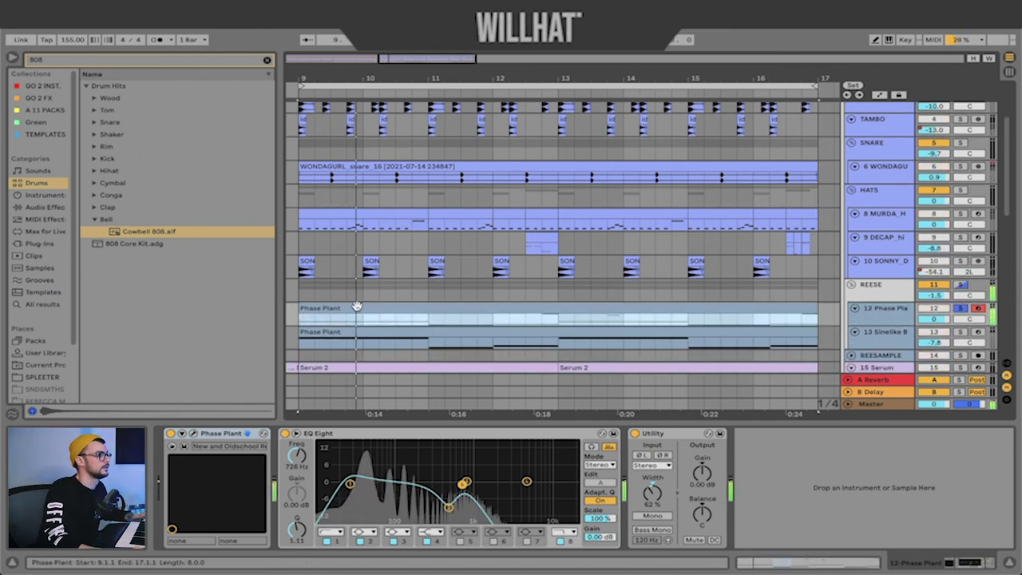
Step: Compare the Phase Plant bass with EQ Eight band 8 off and on, and open its clip's MIDI notes
left_click(560, 543)
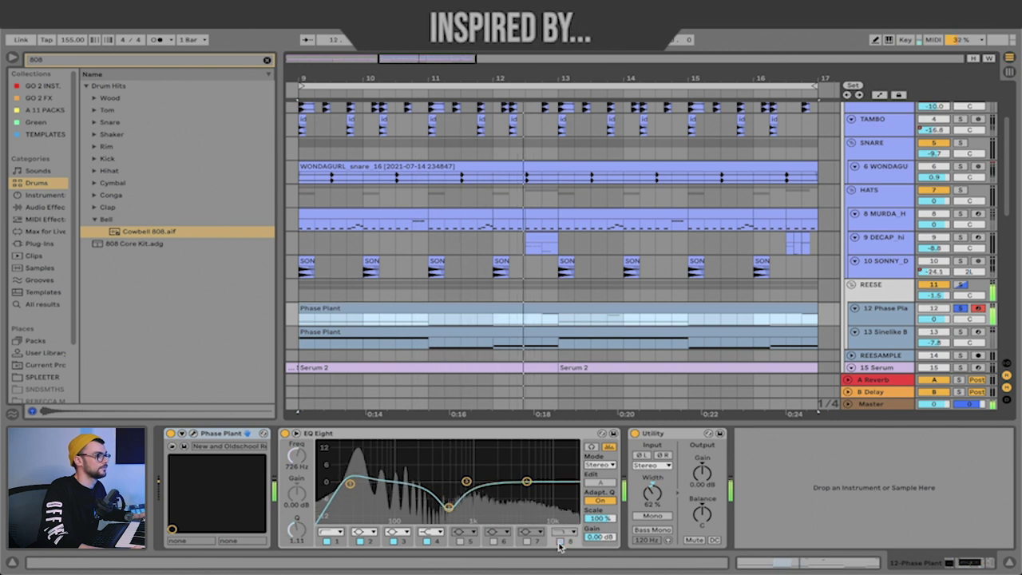
left_click(560, 543)
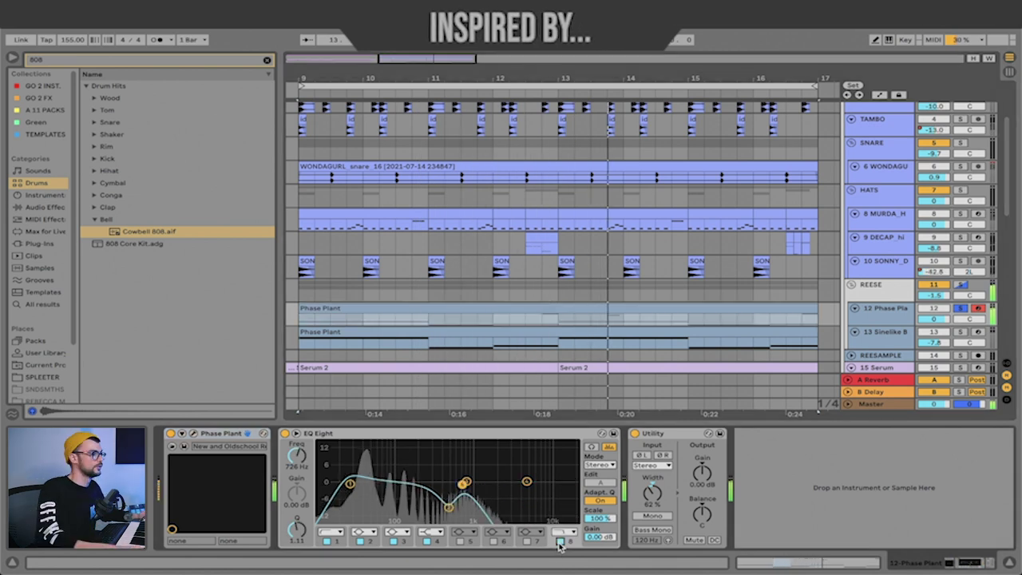
double_click(522, 309)
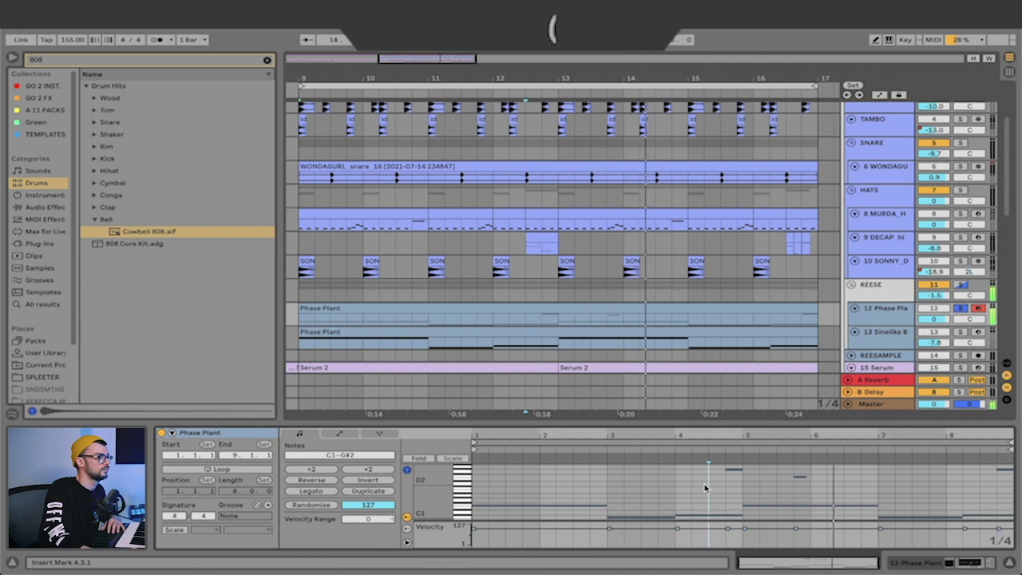
Step: Audition the 13 Sinelike Basic Bass track together with Phase Plant and examine its instrument and effect settings
left_click(976, 331)
left_click(886, 333)
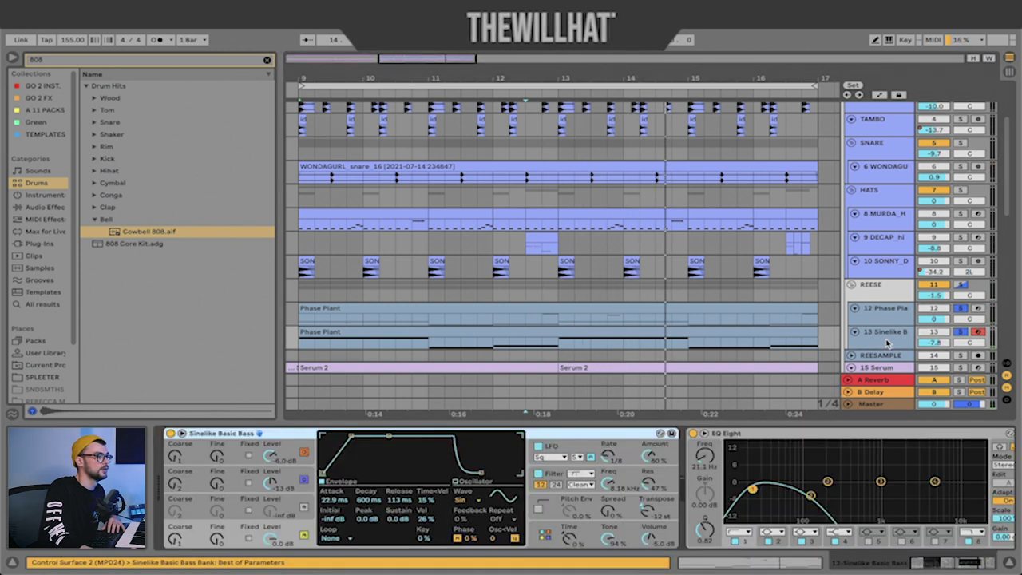
key("space")
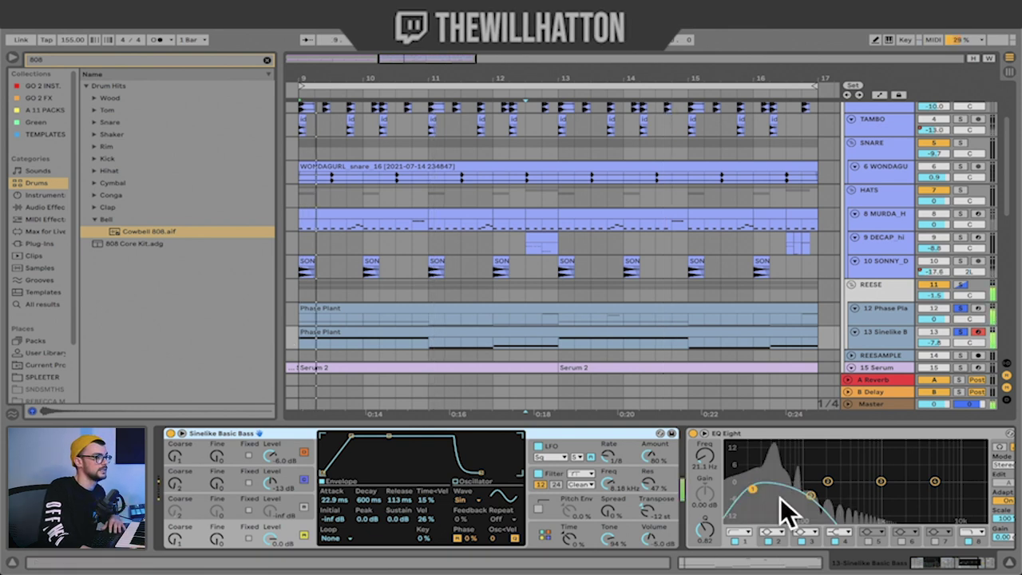
scroll(766, 508, "right", 5)
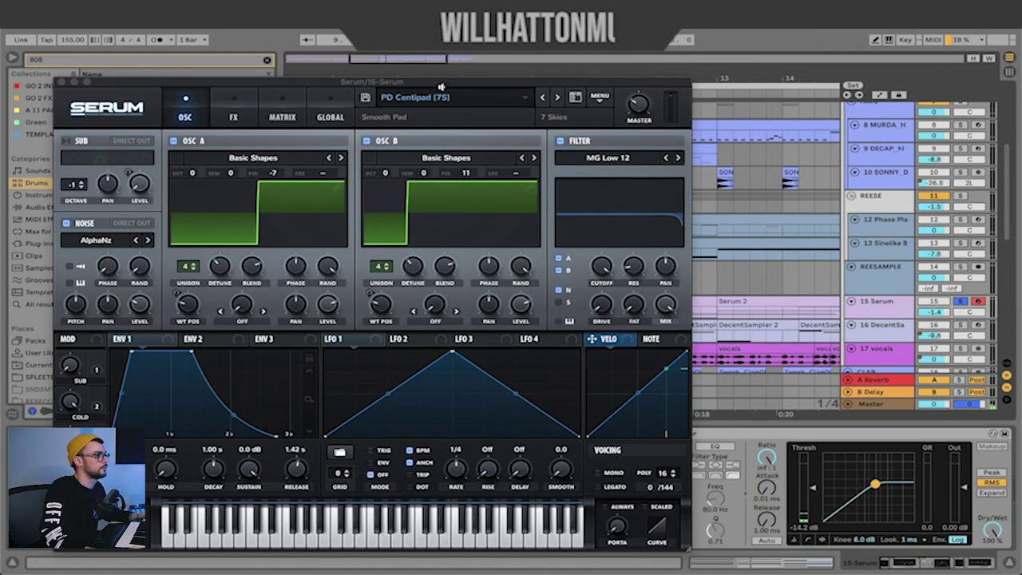
Step: View the preset categories in Serum, keep the PD Centipad preset and close the plugin window
left_click(449, 97)
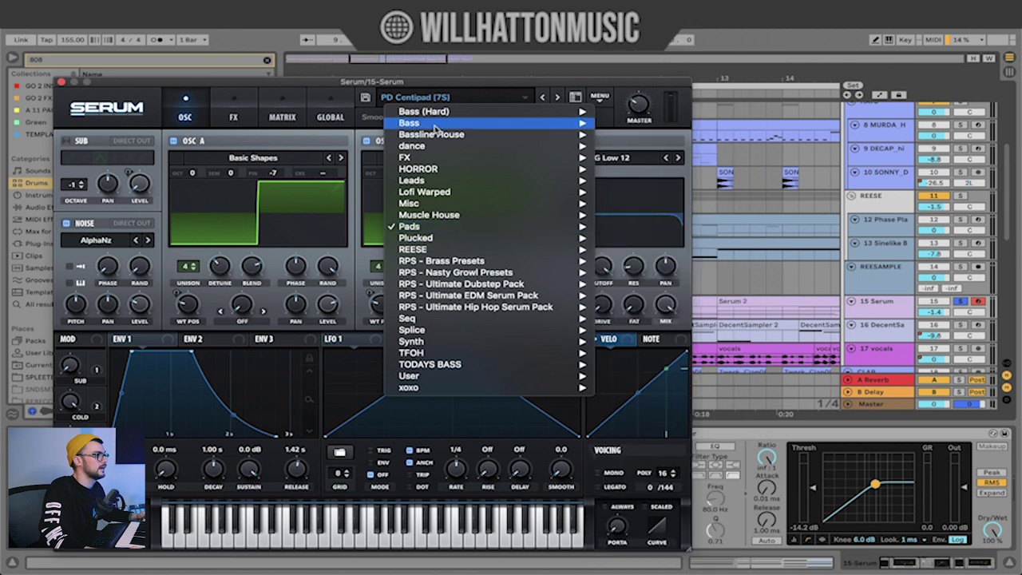
left_click(497, 82)
left_click(62, 82)
Step: Play the 15 Serum pad track in solo and examine the MIDI notes of its clip at bar 9
key("space")
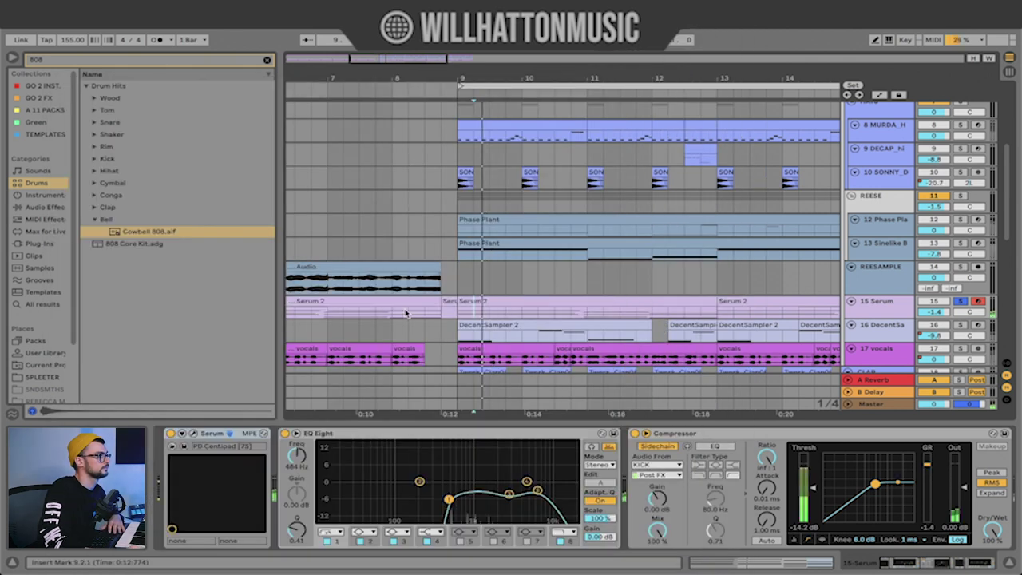
scroll(614, 293, "down", 1)
scroll(613, 292, "down", 2)
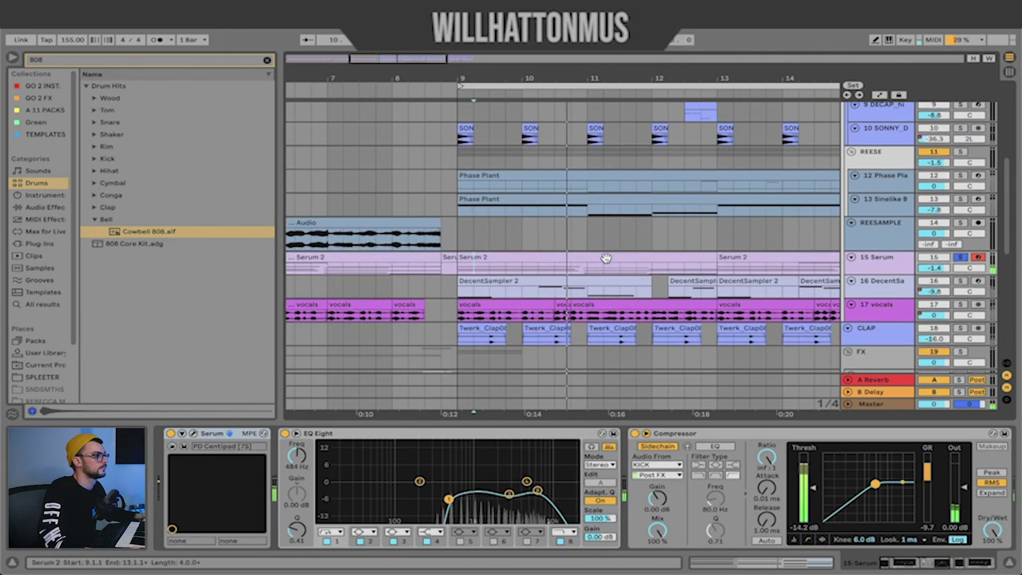
double_click(604, 262)
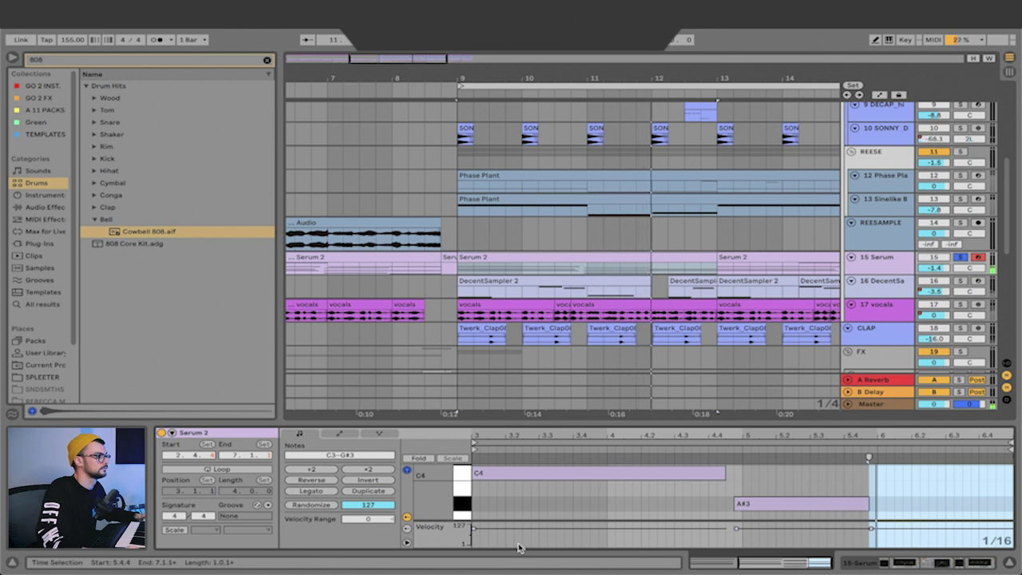
left_click_drag(450, 502, 399, 500)
scroll(613, 478, "down", 3)
scroll(613, 478, "up", 4)
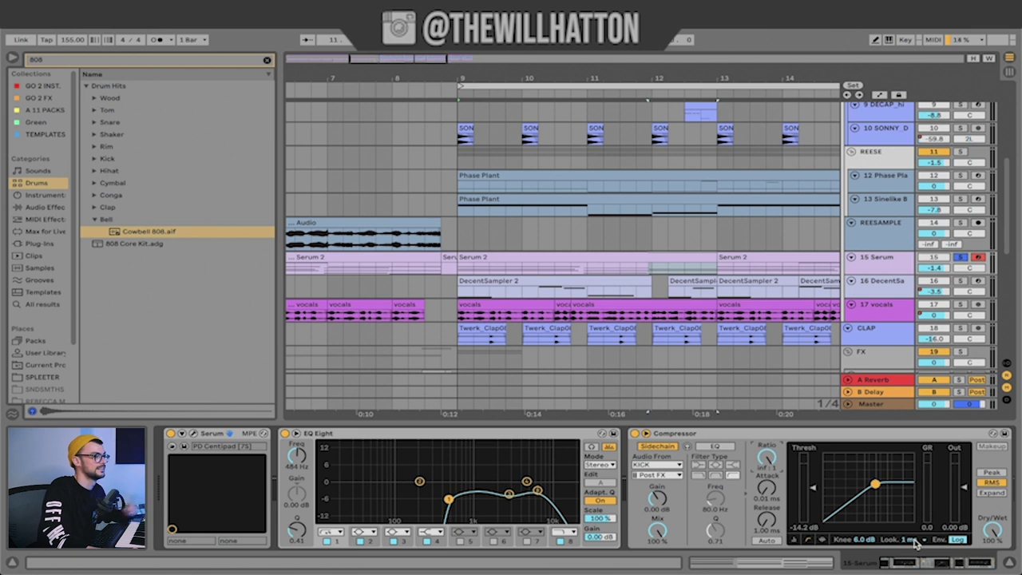
Step: Audition the 15 Serum and 16 DecentSampler tracks together, followed by DecentSampler alone, and view its MIDI notes
key("space")
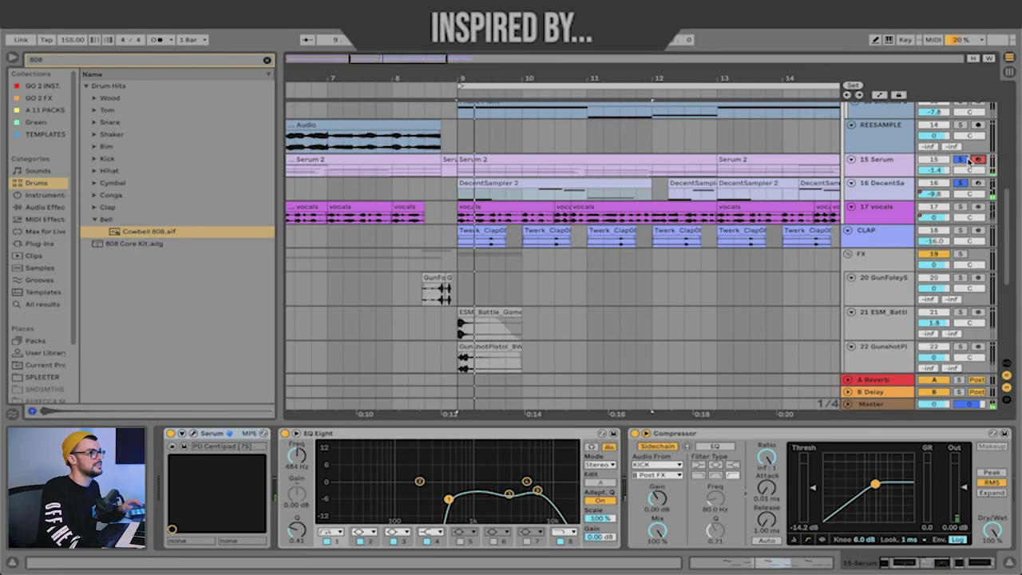
left_click(978, 160)
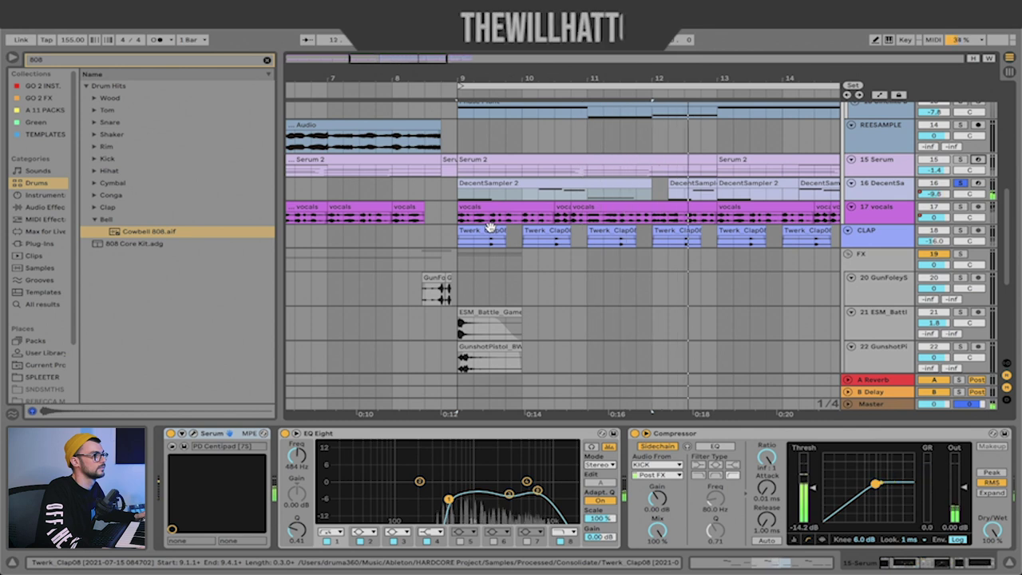
left_click(520, 198)
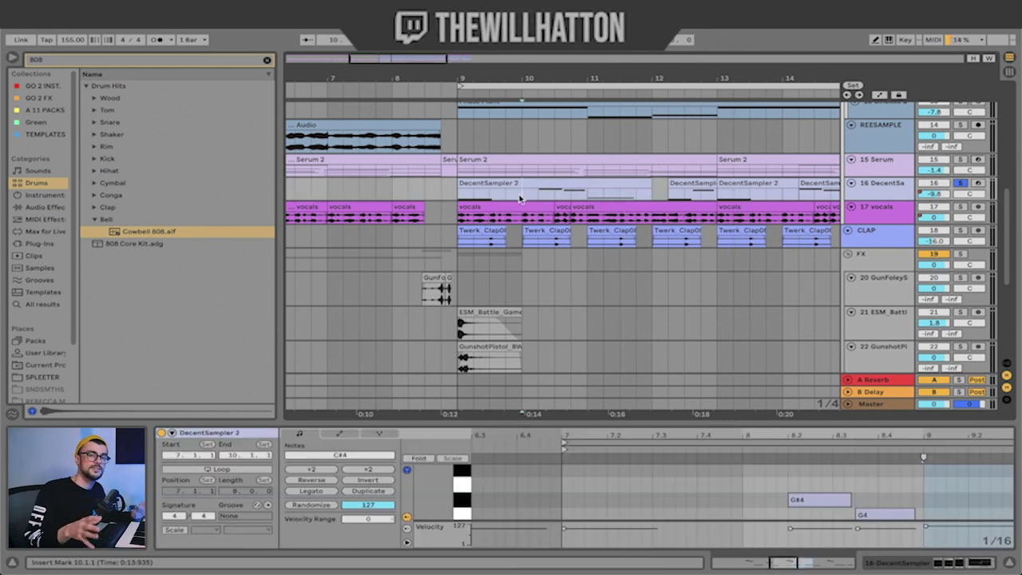